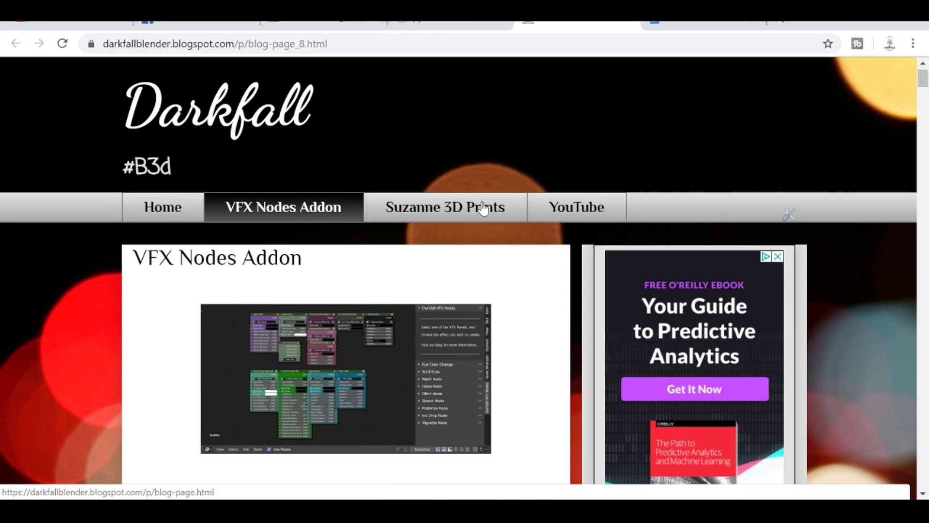
# Scroll the VFX Nodes Addon blog page to find the download link
pyautogui.scroll(-7, 457, 214)
pyautogui.scroll(-6, 453, 214)
pyautogui.scroll(3, 426, 216)
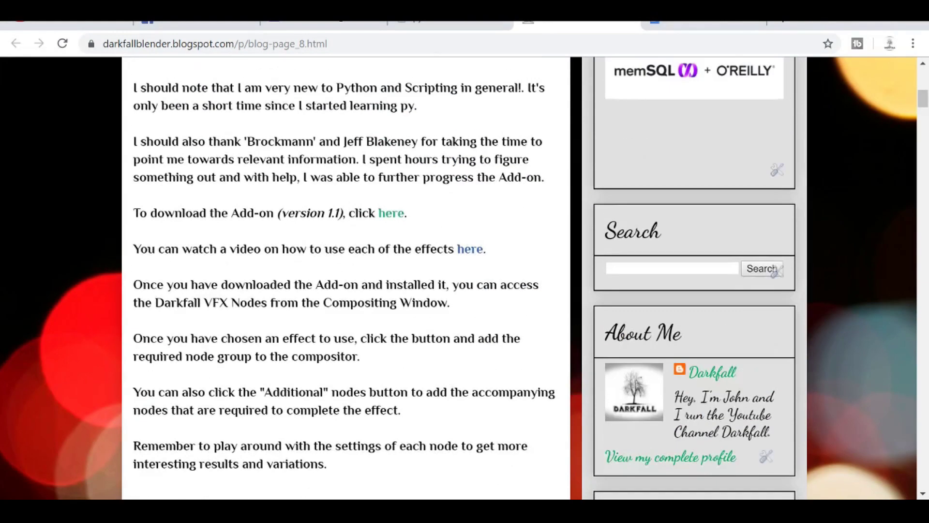
# Download Darkfall VFX Nodes1_2.py from the Google Drive viewer and show its download options
pyautogui.click(387, 214)
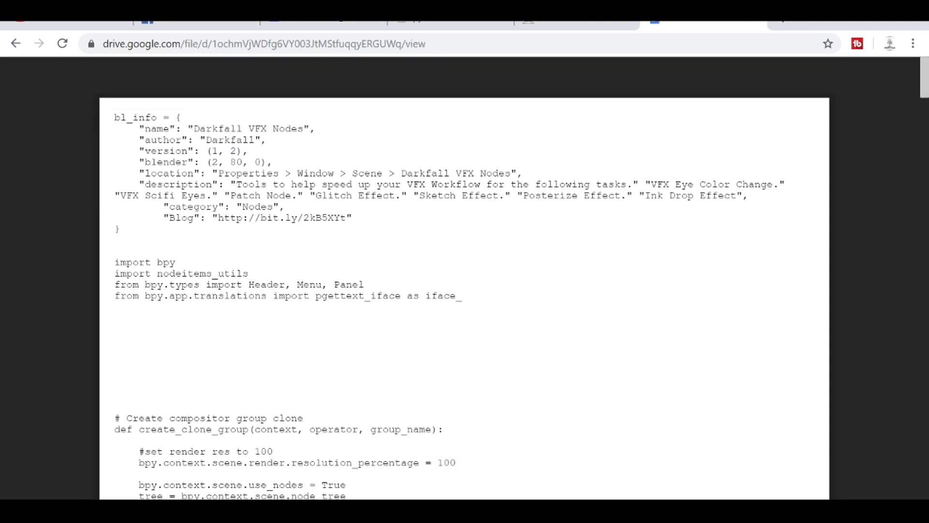
pyautogui.scroll(-7, 421, 216)
pyautogui.scroll(7, 340, 271)
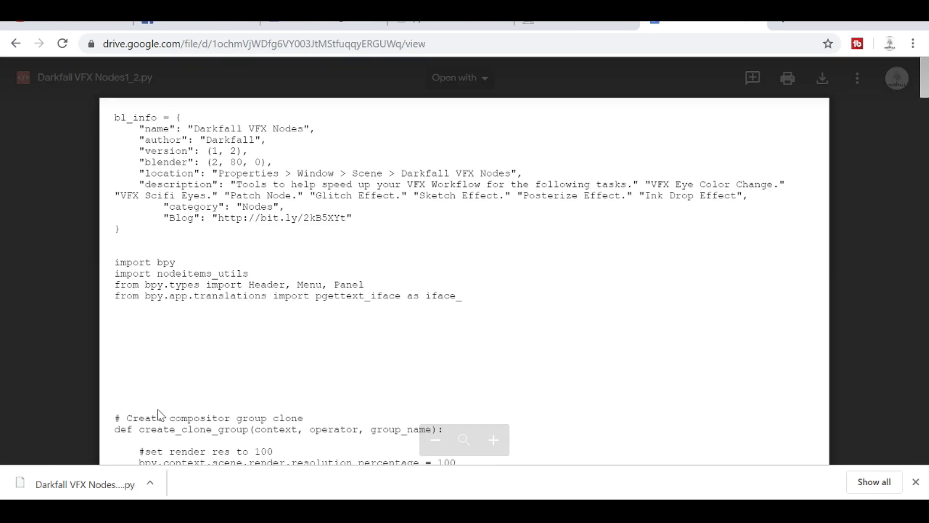
pyautogui.click(150, 482)
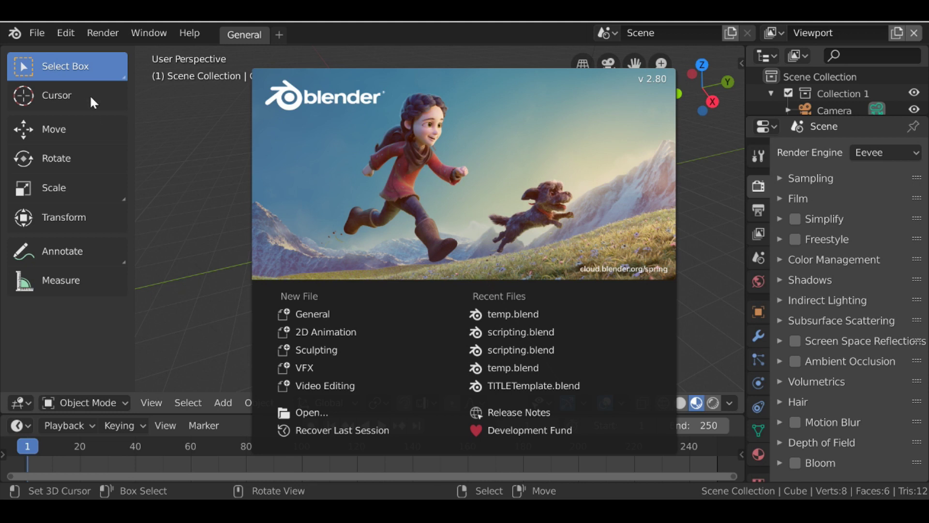
# Dismiss the splash screen and bring up the Add-ons list in Blender's Preferences
pyautogui.click(71, 34)
pyautogui.click(71, 34)
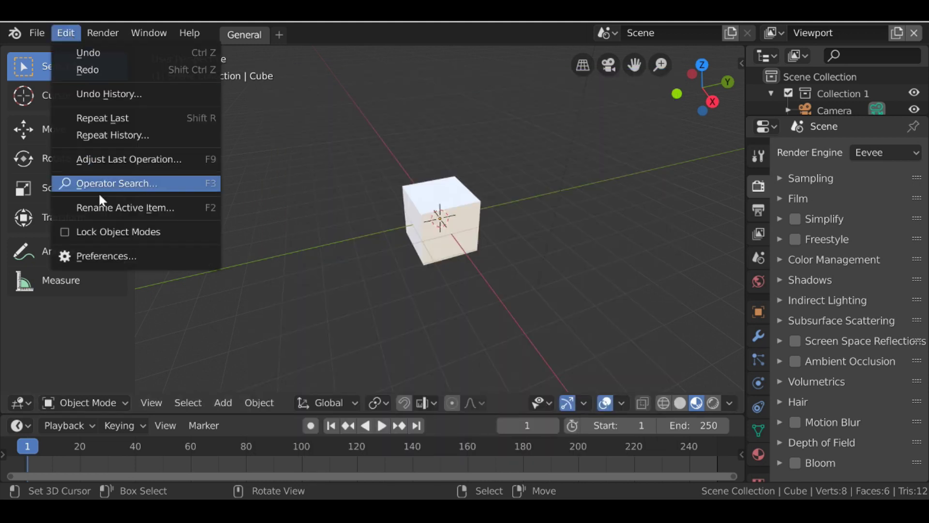
pyautogui.click(159, 257)
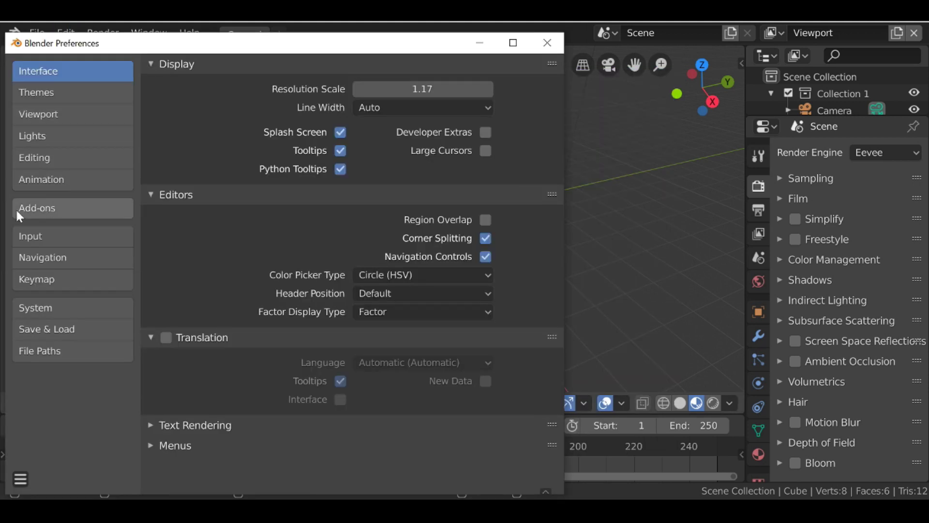
pyautogui.click(59, 211)
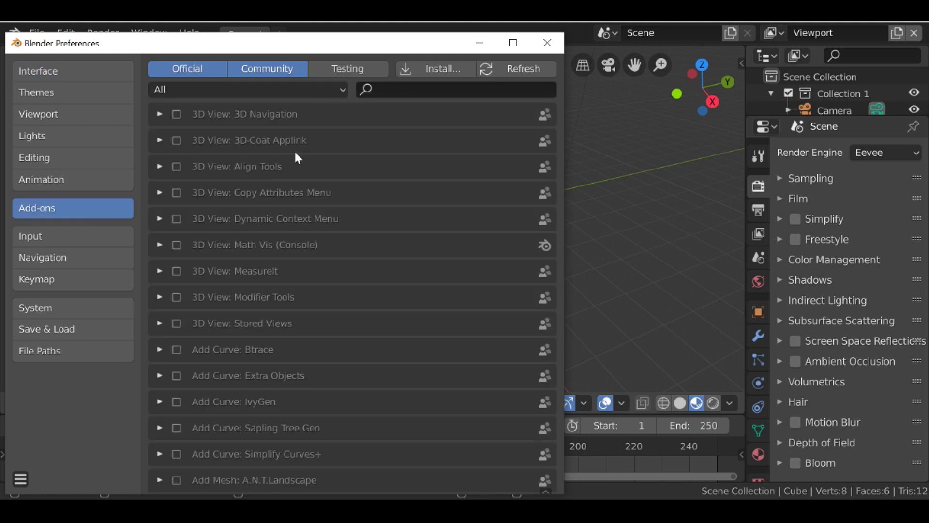
# Search 'darkfall', remove the old Darkfall VFX Nodes 1.1 add-on, and clear the search
pyautogui.click(446, 89)
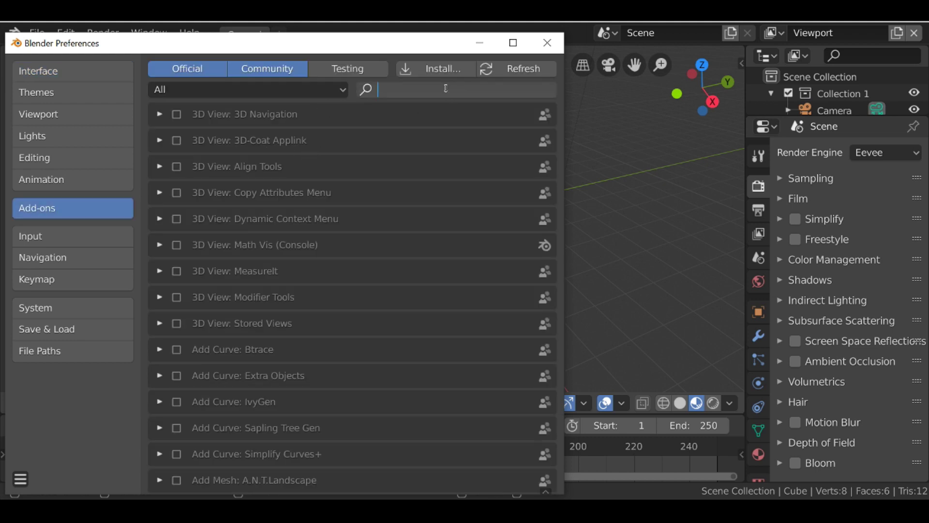
pyautogui.write('darkfall')
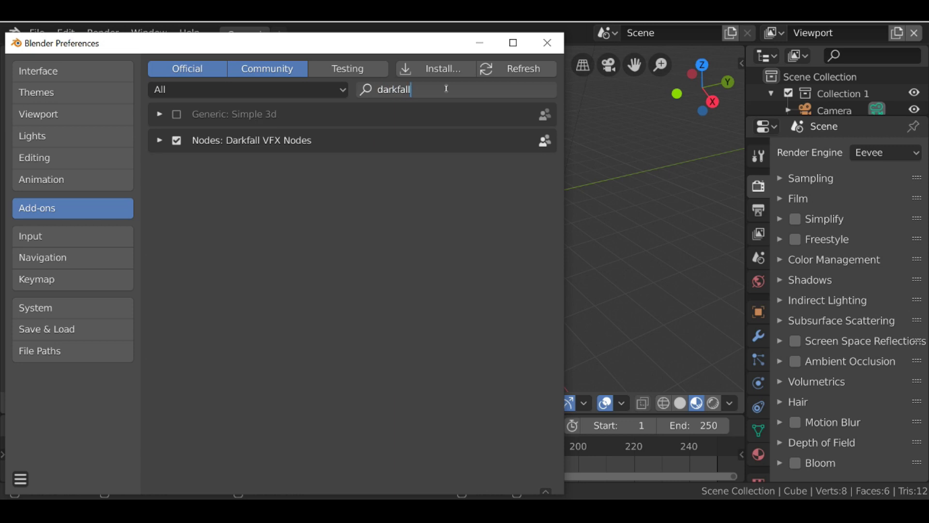
pyautogui.click(161, 141)
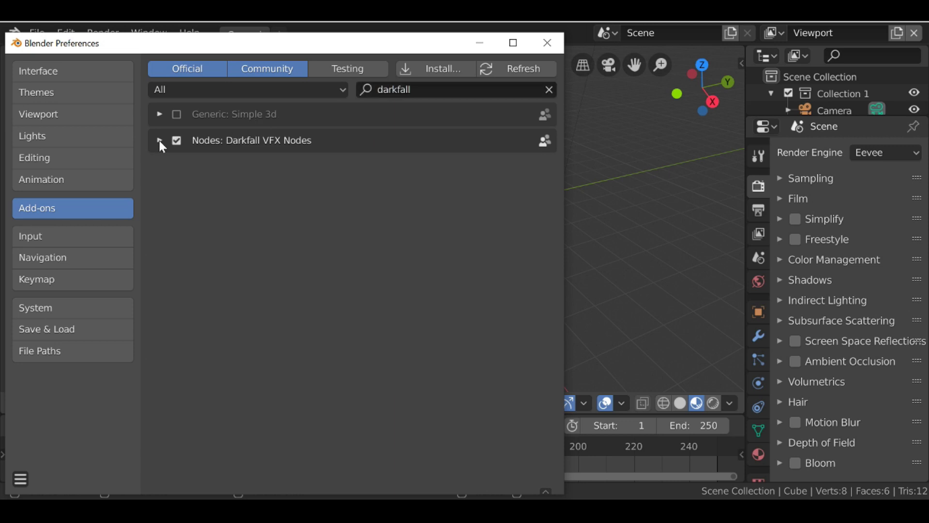
pyautogui.click(160, 141)
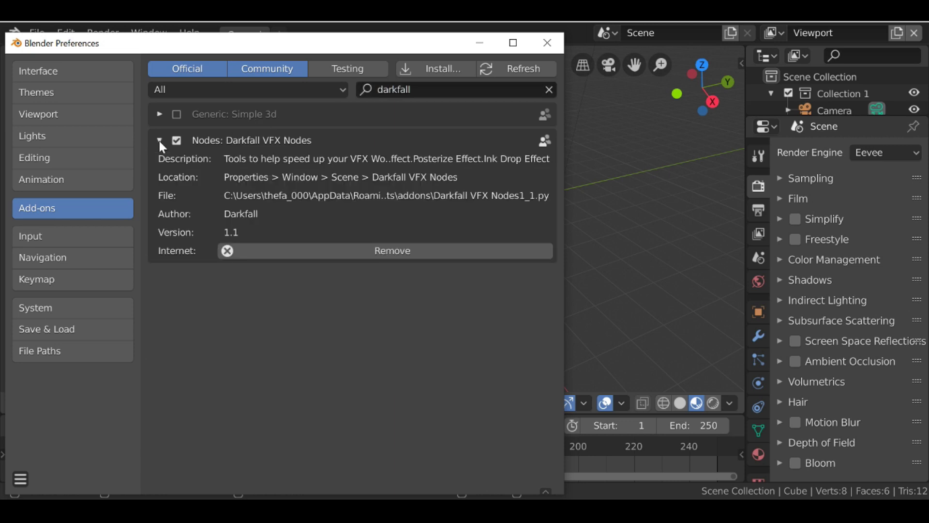
pyautogui.click(400, 249)
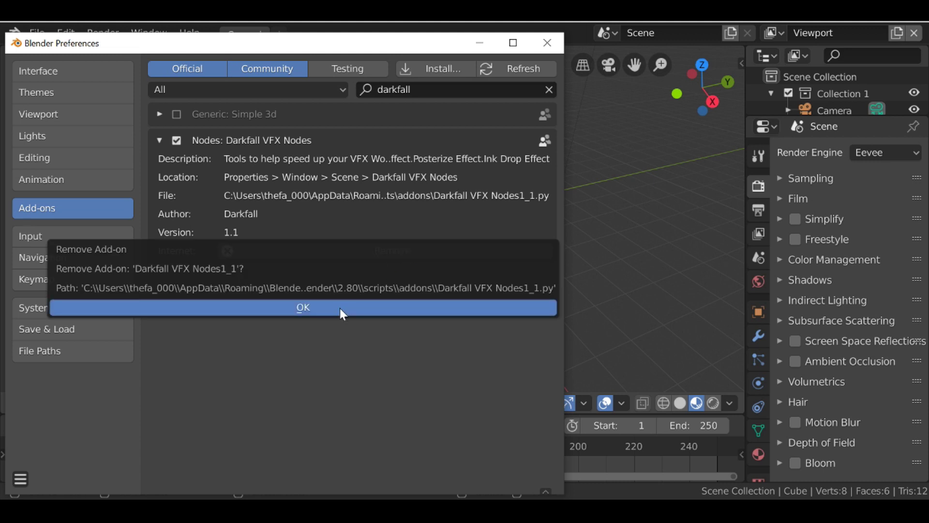
pyautogui.click(347, 308)
pyautogui.click(549, 89)
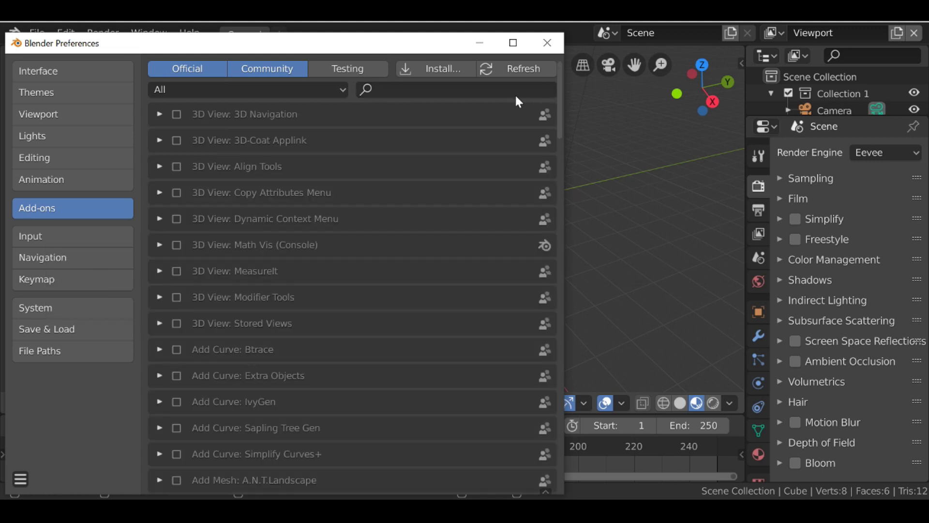
# Install Darkfall VFX Nodes1_2.py, enable it, turn on preference auto-save, and close Preferences
pyautogui.click(442, 75)
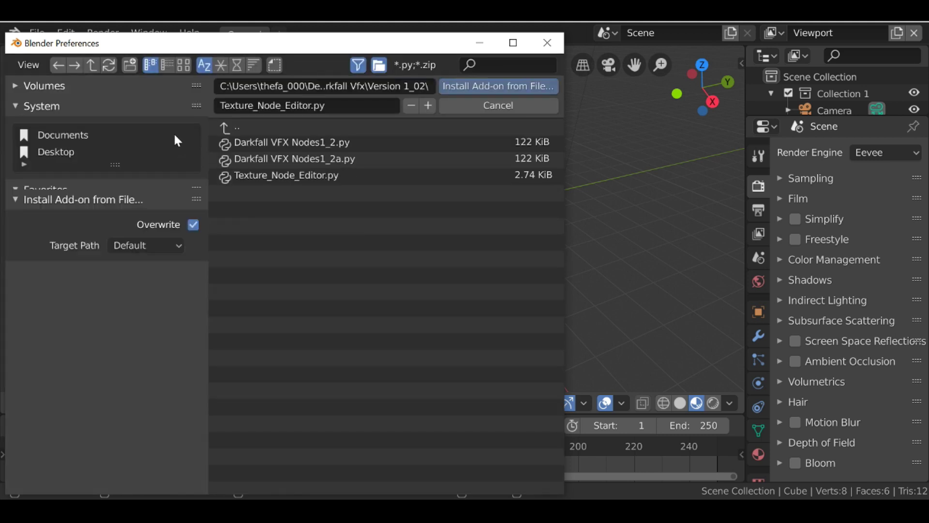
pyautogui.click(314, 144)
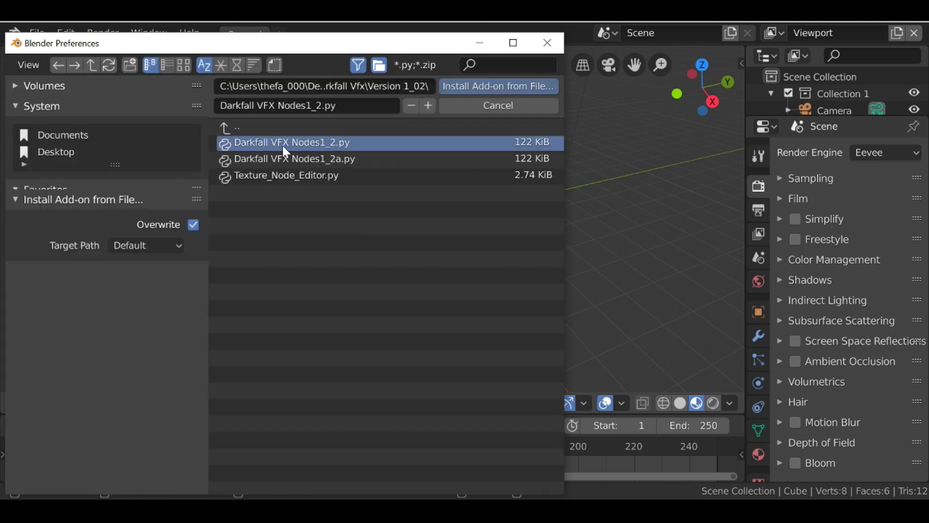
pyautogui.click(513, 85)
pyautogui.click(159, 114)
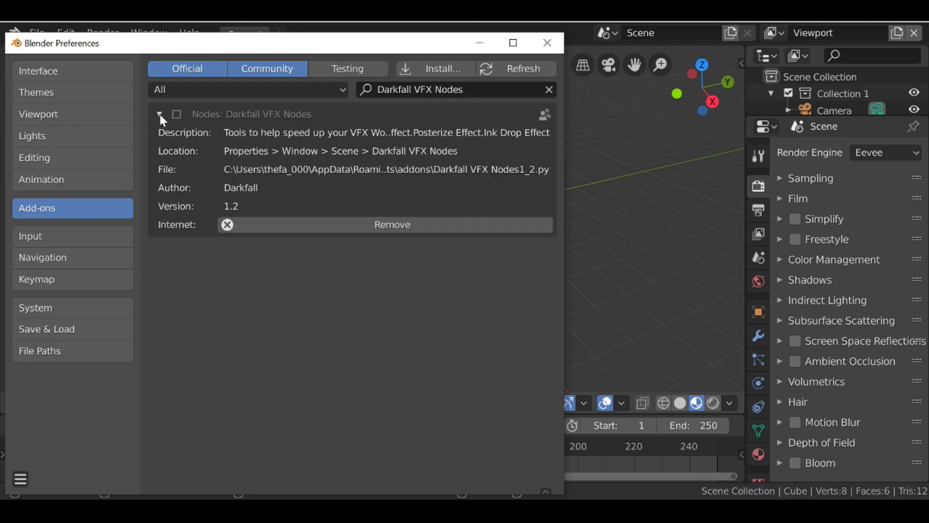
pyautogui.click(177, 114)
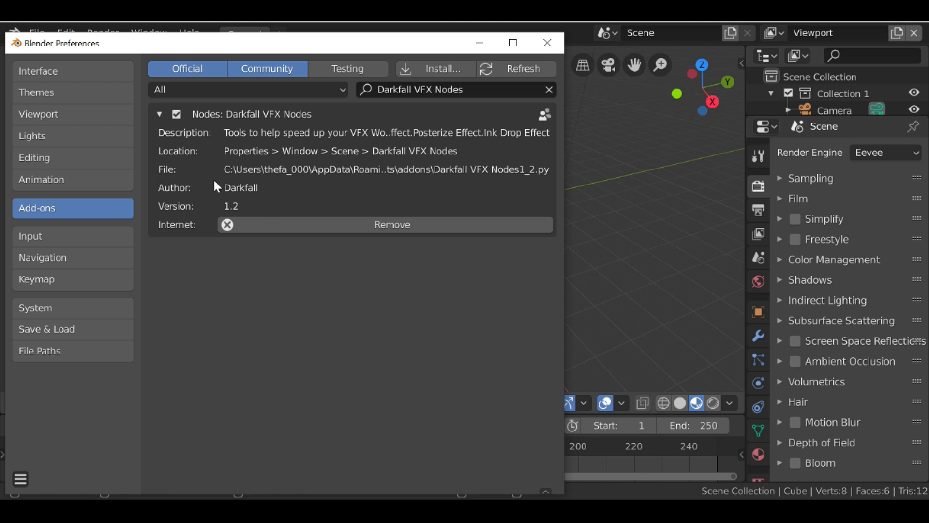
pyautogui.click(22, 480)
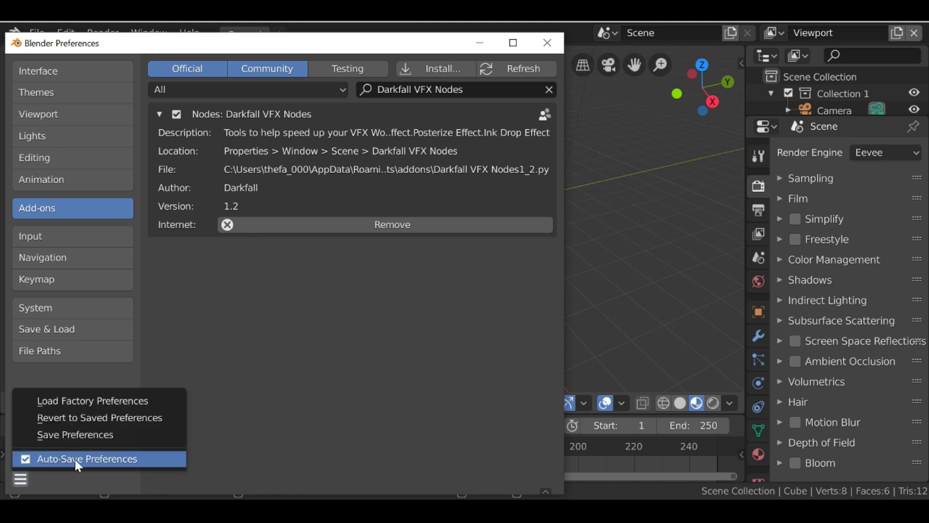
pyautogui.click(547, 43)
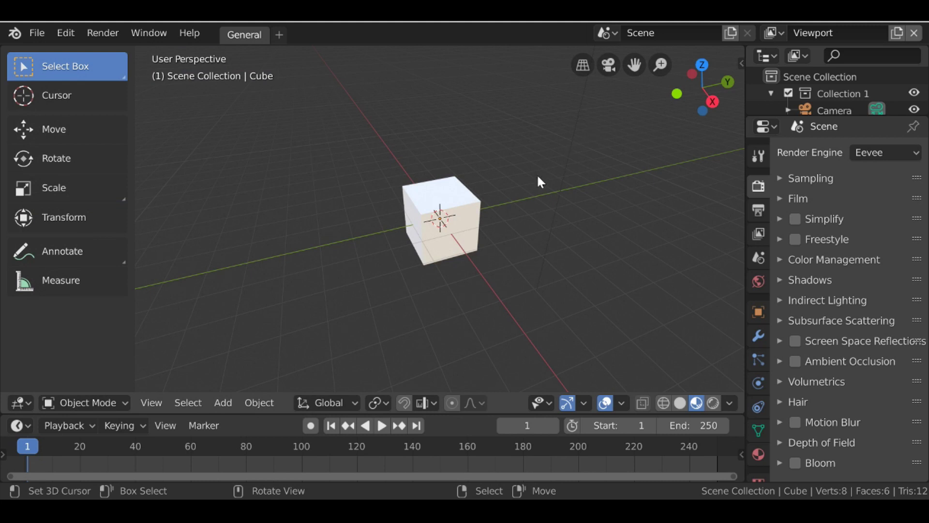
# Switch the viewport to the Compositor, enable Use Nodes, and delete the default Render Layers and Composite nodes
pyautogui.click(22, 403)
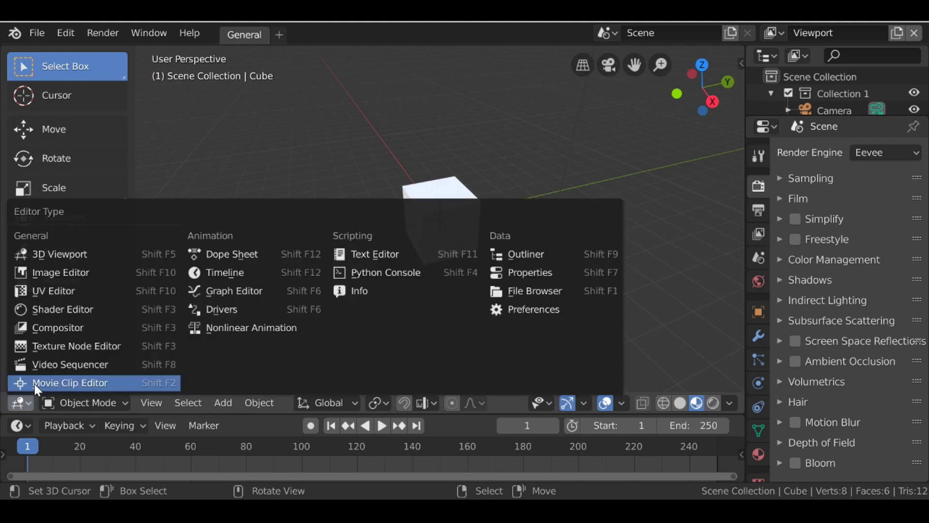
pyautogui.click(120, 327)
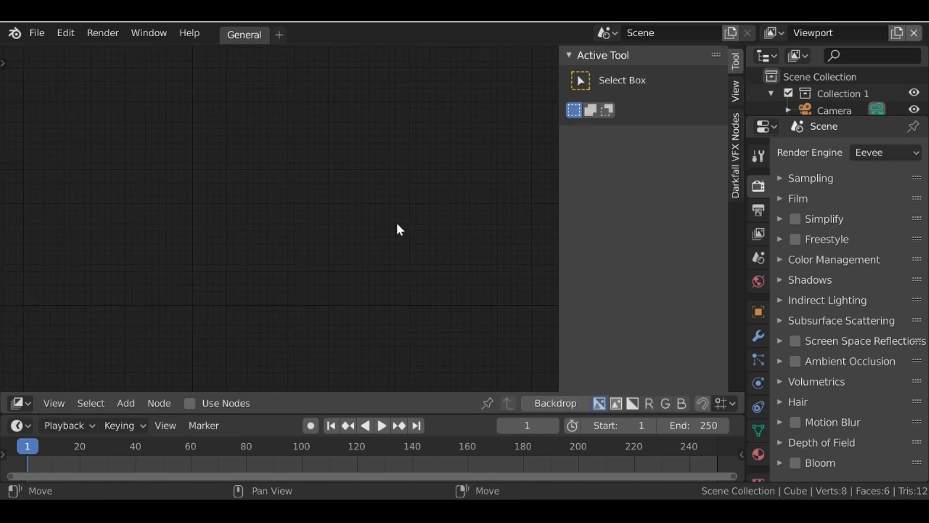
pyautogui.click(196, 403)
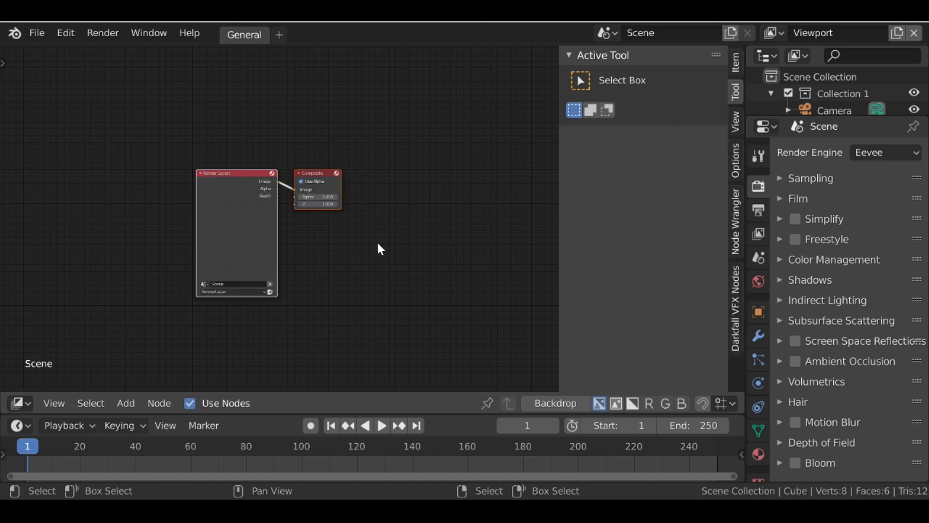
pyautogui.press('x')
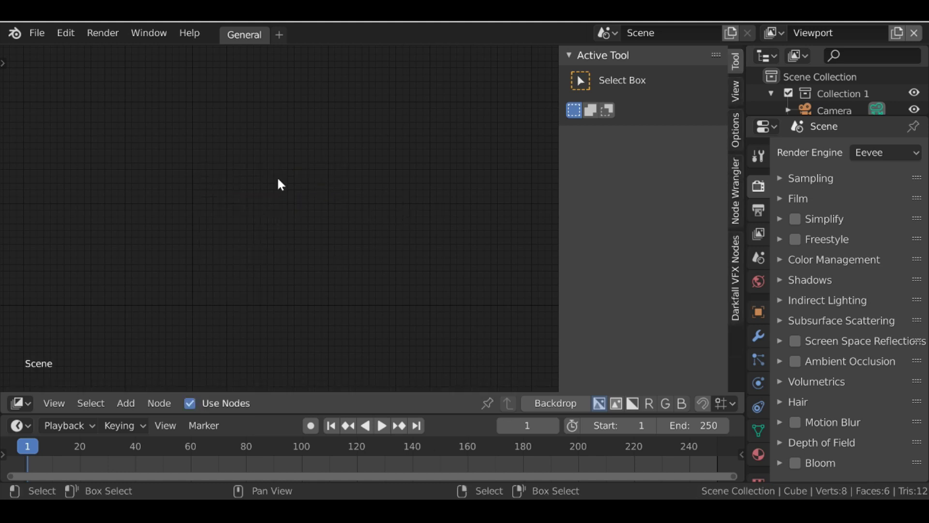
# In the Darkfall VFX Nodes sidebar tab, expand Artistic Effects, Eye Effects and Tools to browse them
pyautogui.click(736, 262)
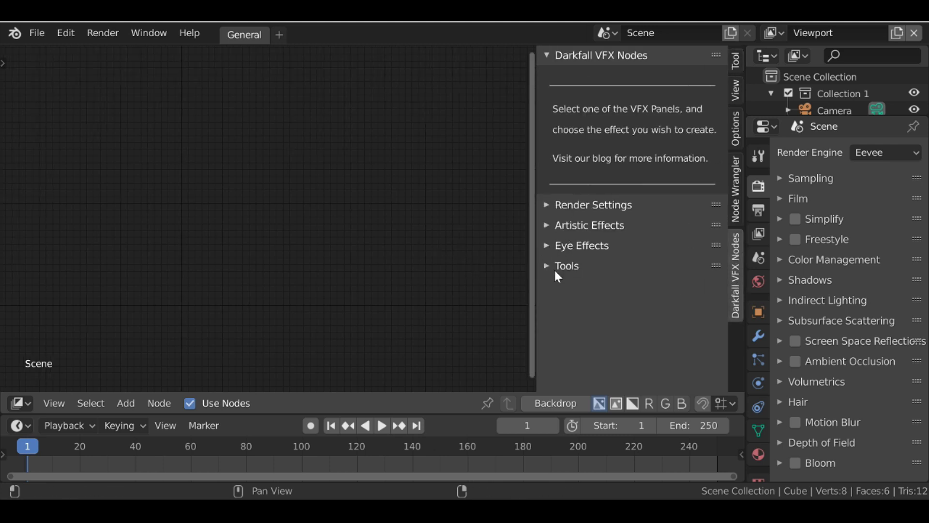
pyautogui.click(557, 225)
pyautogui.click(563, 324)
pyautogui.click(566, 378)
pyautogui.scroll(-2, 562, 348)
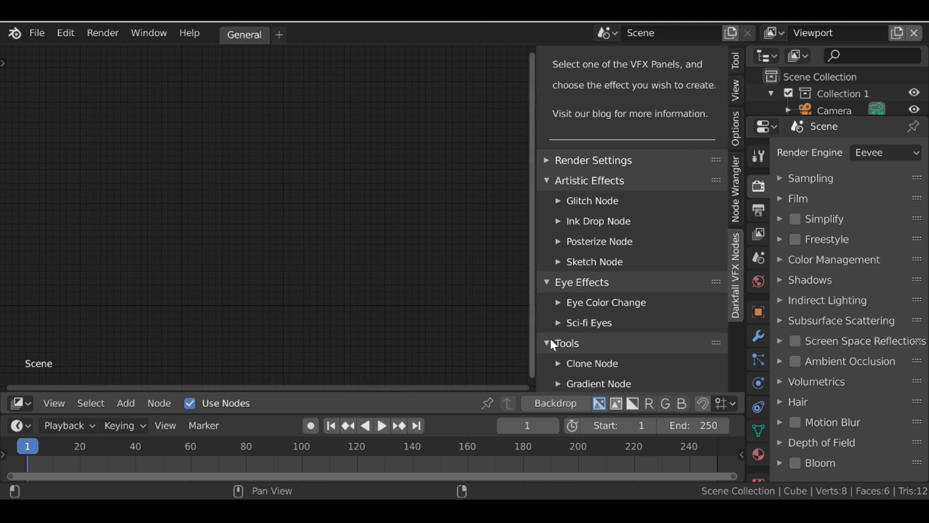
pyautogui.scroll(-1, 588, 357)
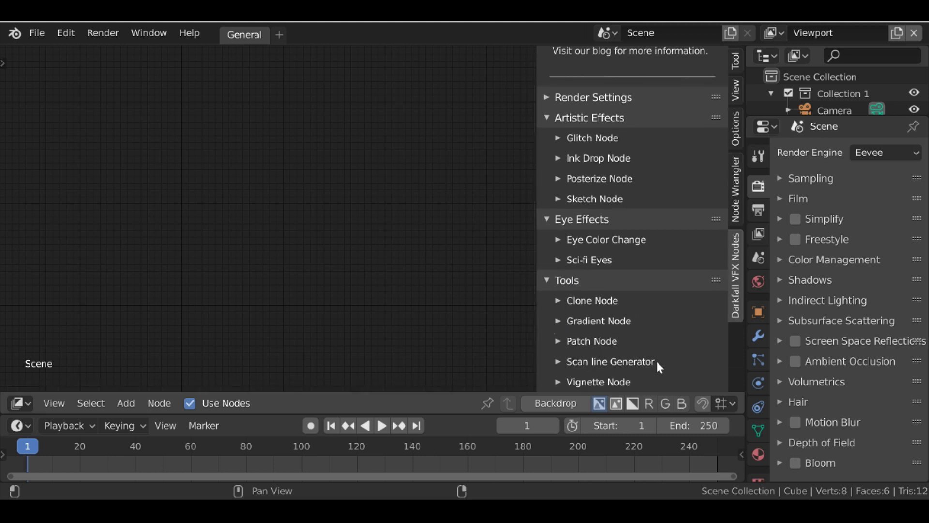
pyautogui.scroll(2, 571, 330)
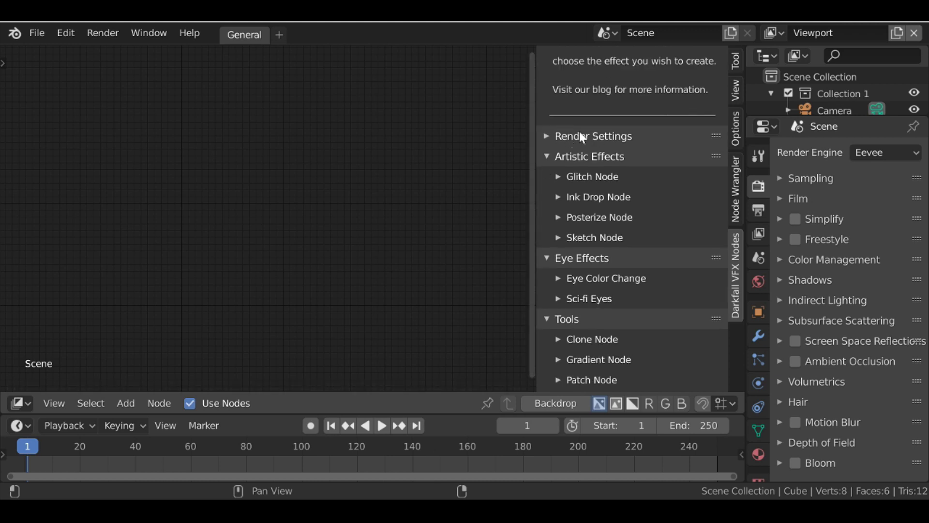
# Collapse the effect sections, leaving only the Tools list expanded
pyautogui.click(558, 155)
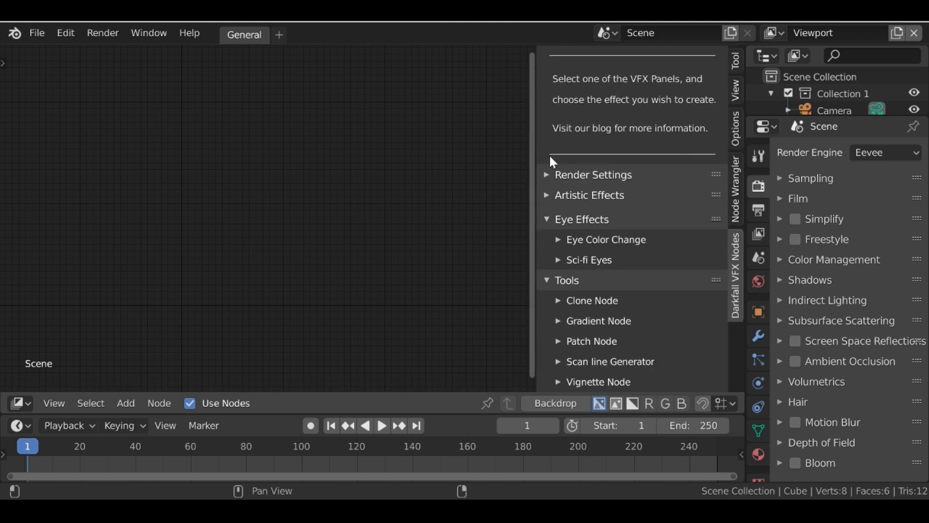
pyautogui.click(561, 219)
pyautogui.click(561, 264)
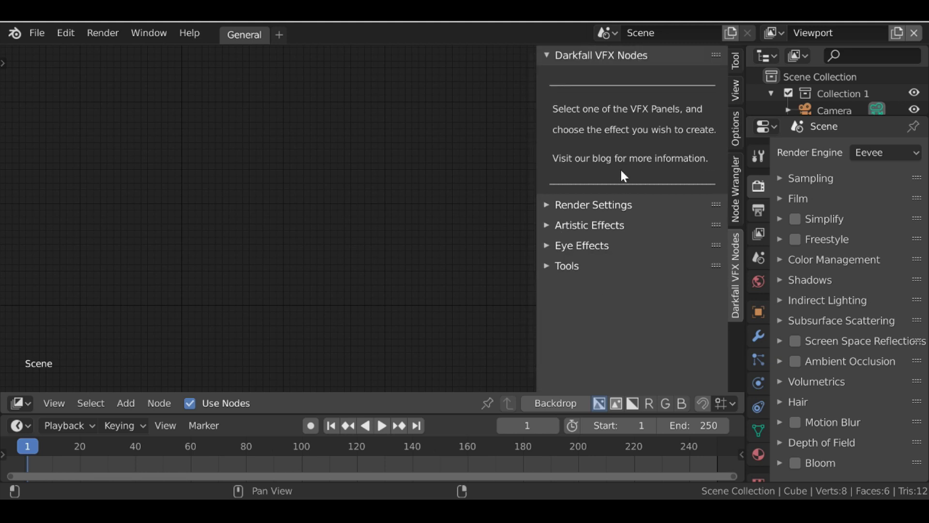
pyautogui.click(560, 266)
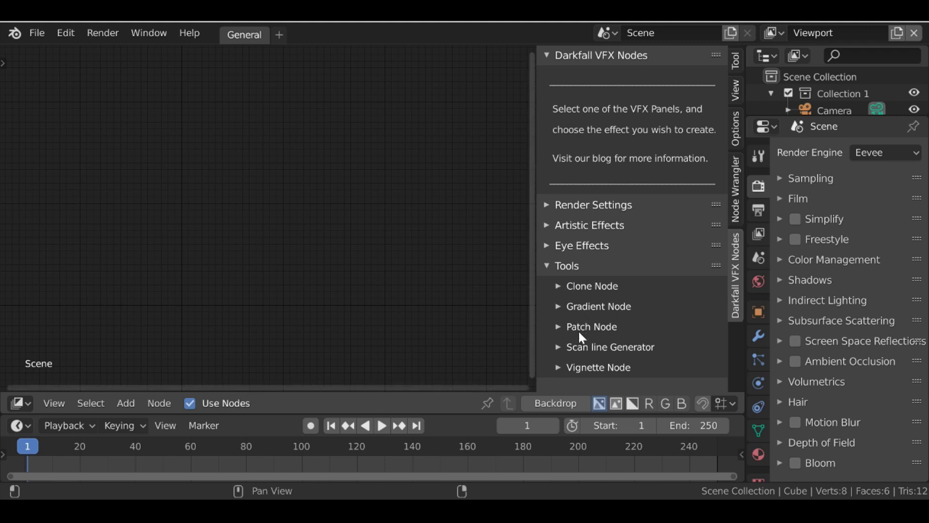
# Add a Darkfall Gradient node from Gradient Node options and place it left of centre
pyautogui.click(590, 307)
pyautogui.scroll(-4, 589, 297)
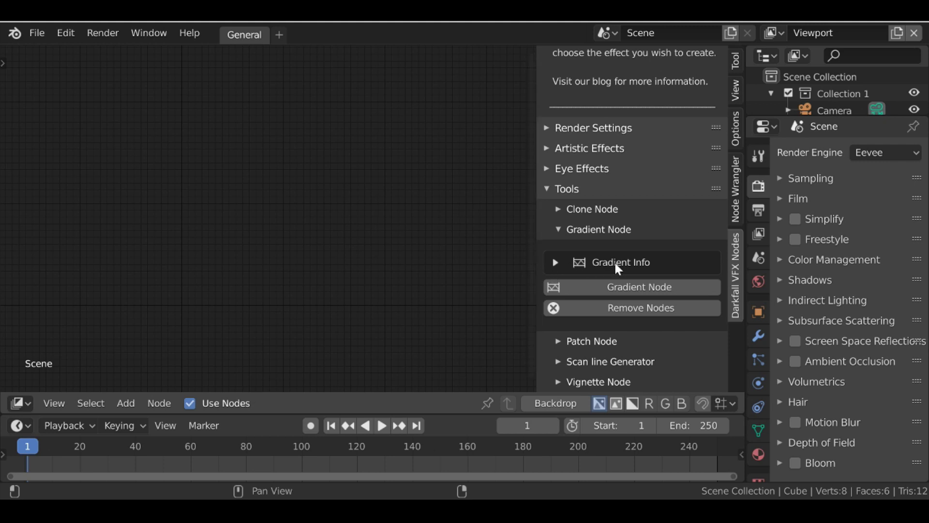
pyautogui.click(656, 289)
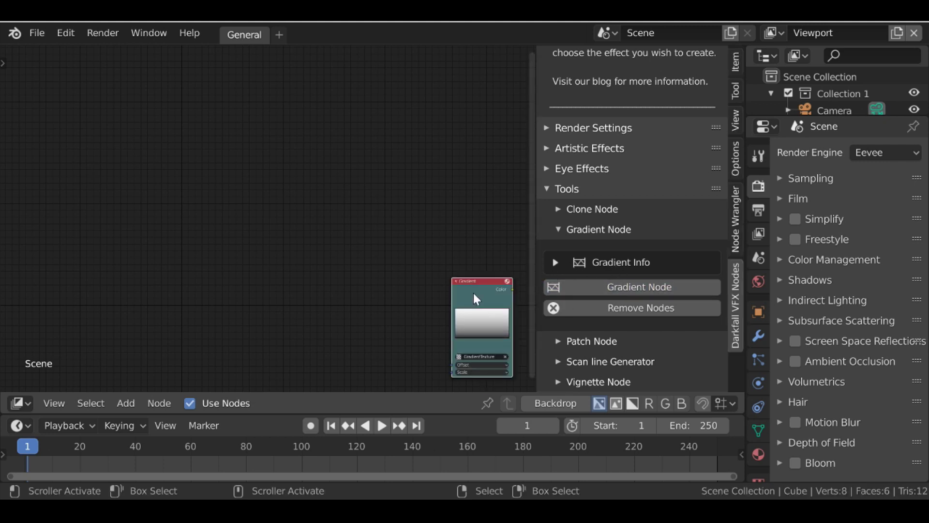
pyautogui.click(260, 241)
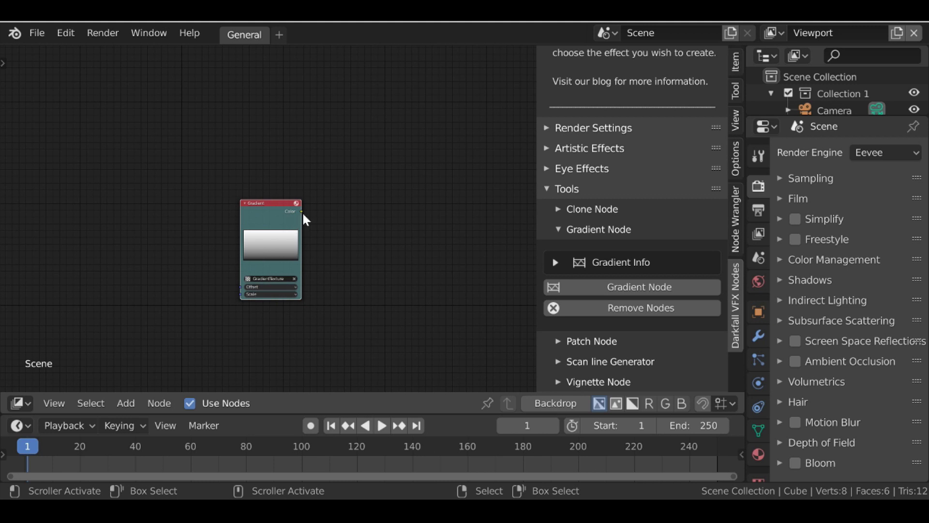
pyautogui.hotkey('ctrl', 'z')
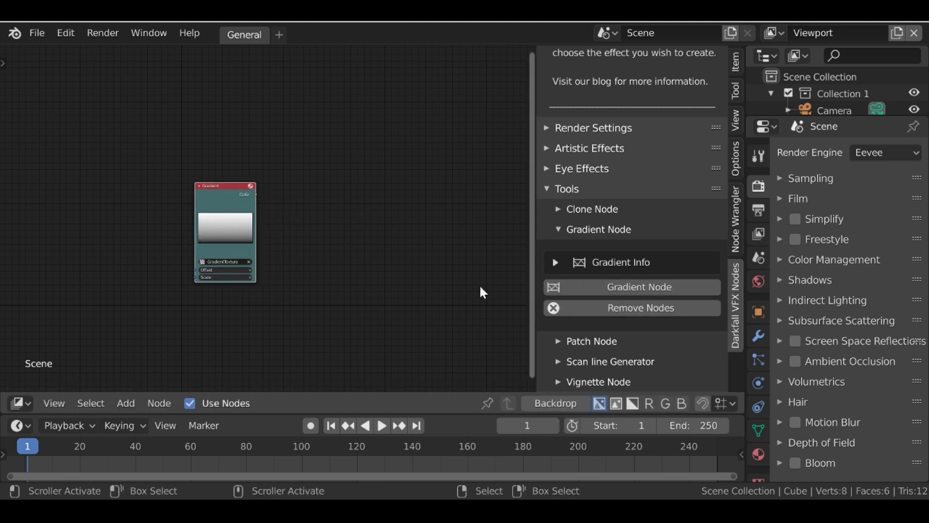
# In the Texture Node Editor, create a Brush texture named 'New texture'
pyautogui.click(20, 403)
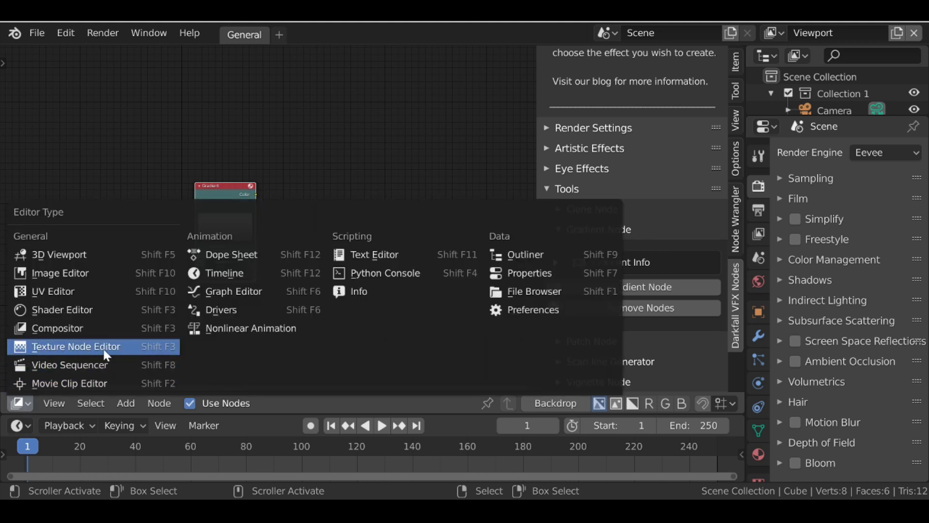
pyautogui.click(138, 346)
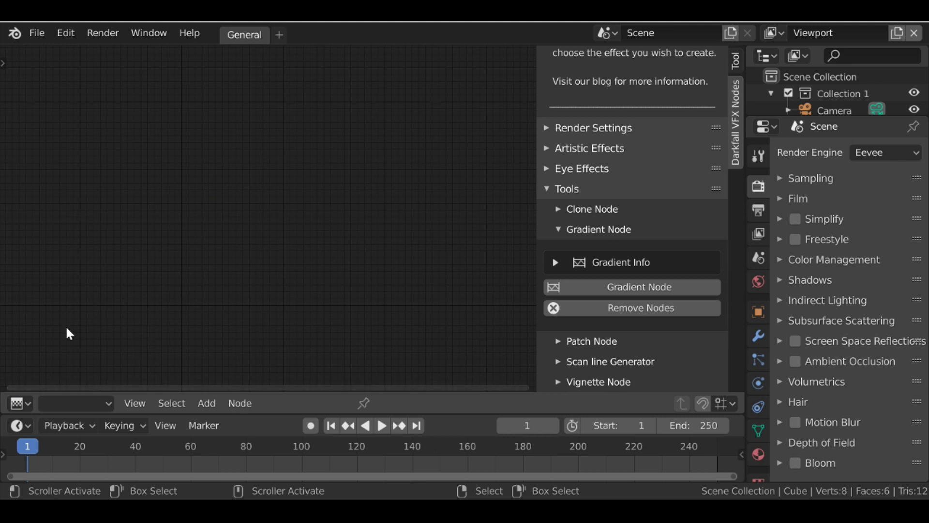
pyautogui.click(71, 403)
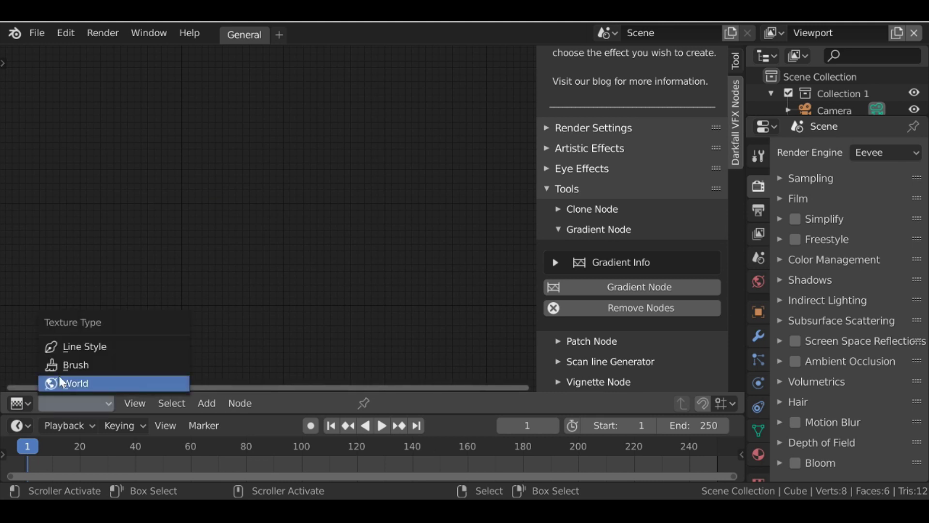
pyautogui.click(125, 364)
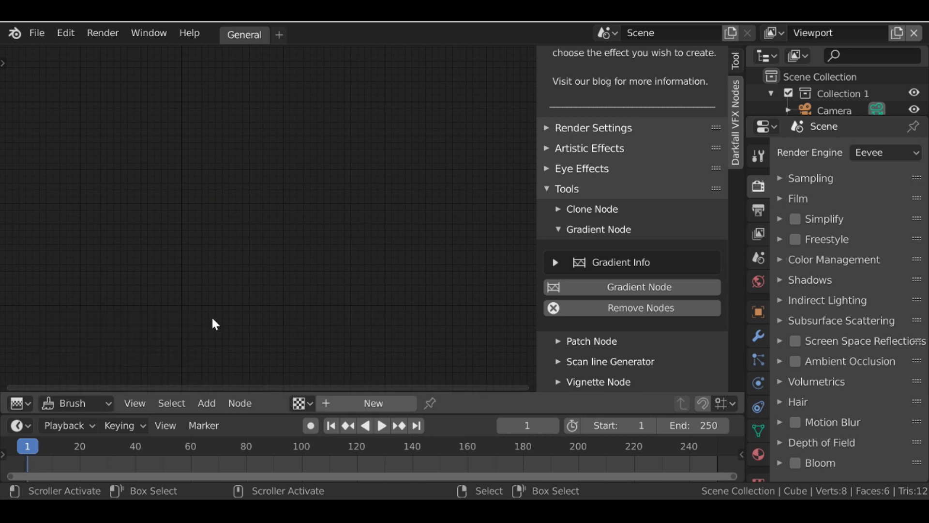
pyautogui.click(380, 412)
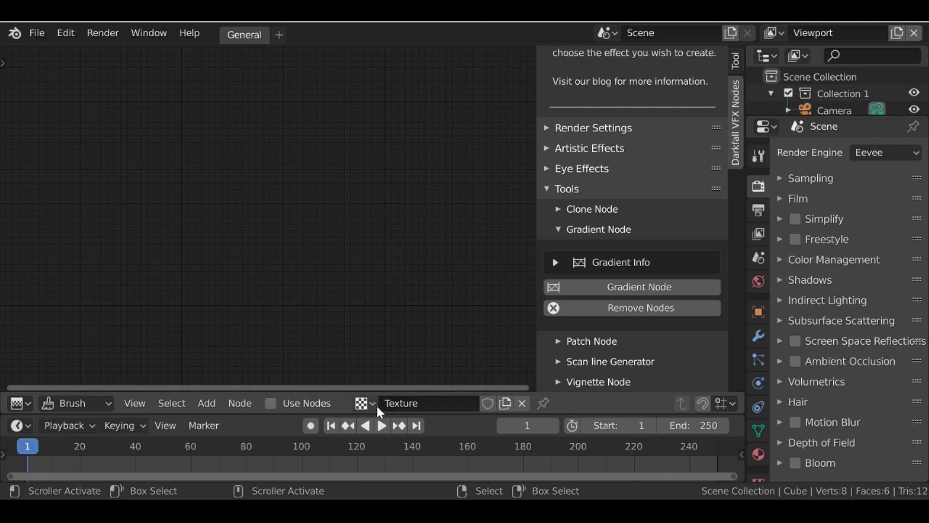
pyautogui.click(408, 403)
pyautogui.write('New')
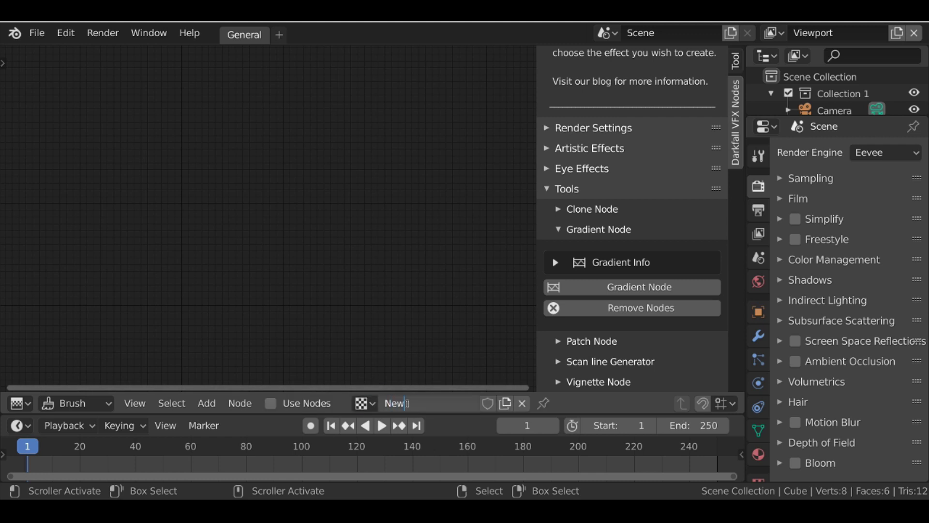
pyautogui.write(' texture')
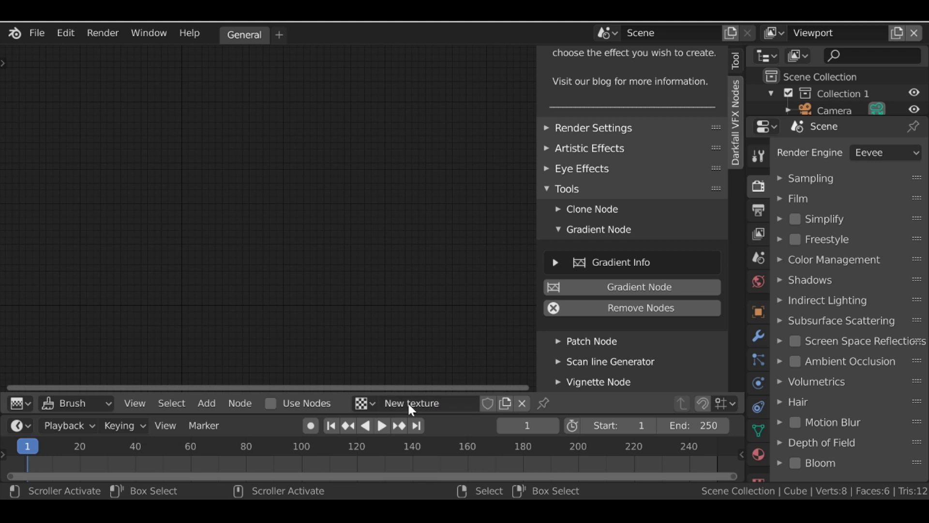
pyautogui.press('Return')
# Enable nodes for New texture and delete the default Checker node
pyautogui.click(270, 404)
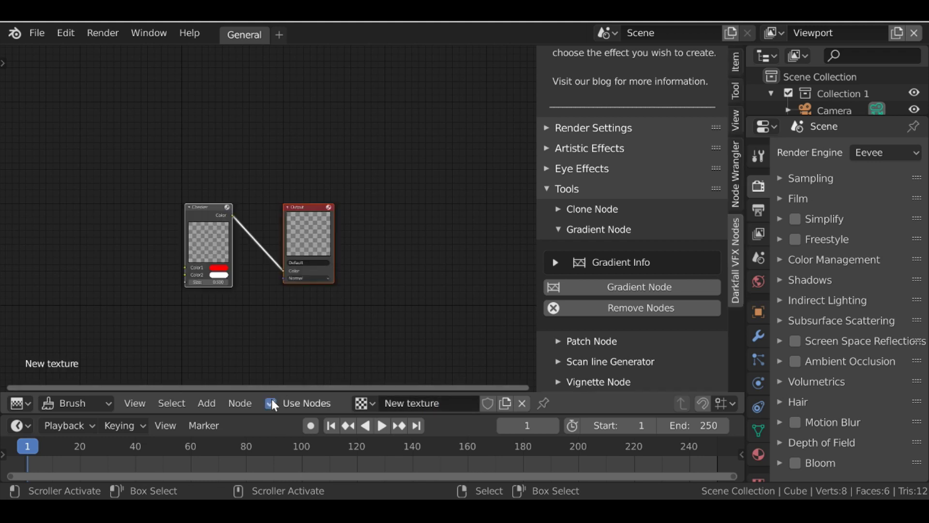
pyautogui.moveTo(269, 375); pyautogui.dragTo(237, 201, button='middle')
pyautogui.moveTo(237, 202); pyautogui.dragTo(245, 197)
pyautogui.press('x')
# Add a Blend texture node, link its Color to Output's Color, and set it to Vertical
pyautogui.hotkey('shift', 'a')
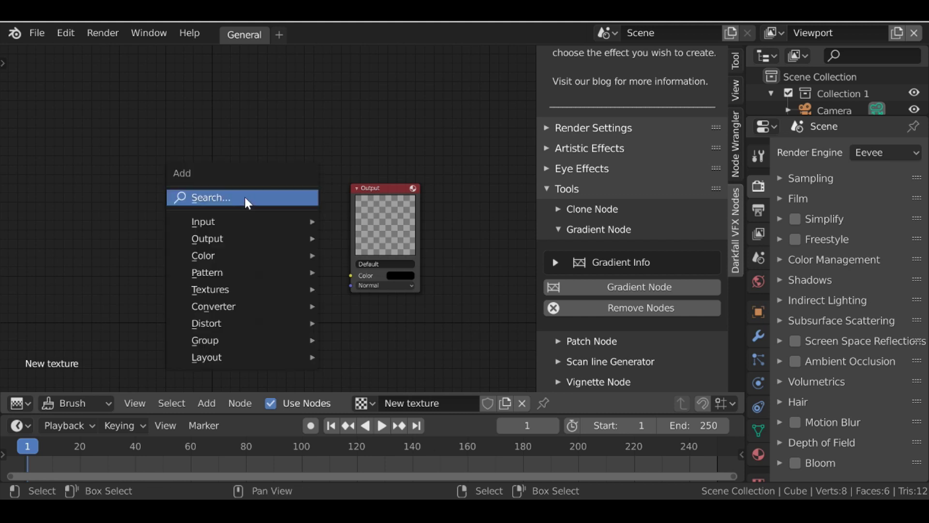
pyautogui.moveTo(229, 222)
pyautogui.moveTo(236, 289)
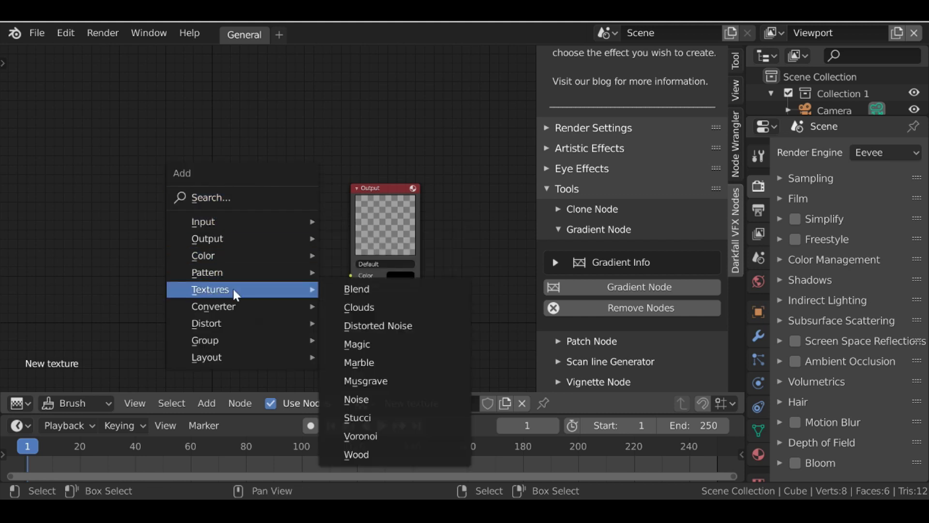
pyautogui.click(429, 289)
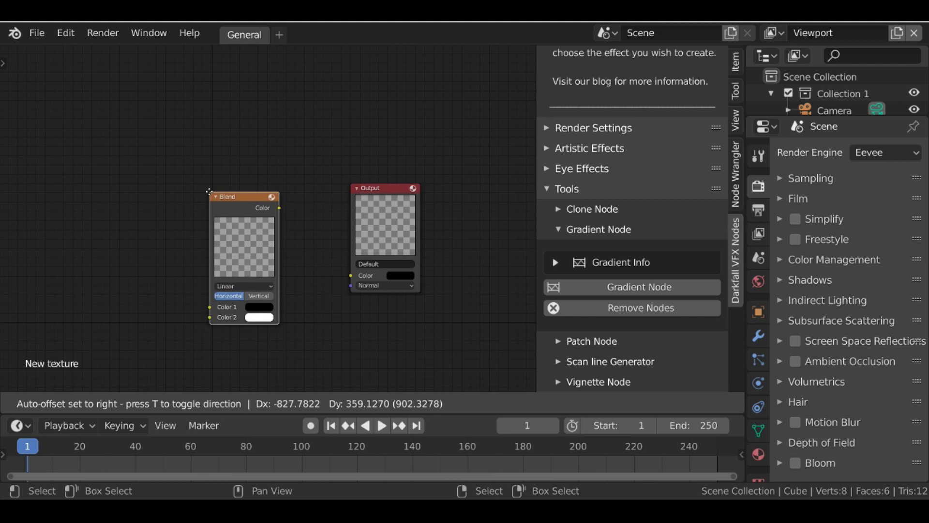
pyautogui.click(218, 200)
pyautogui.moveTo(269, 205); pyautogui.dragTo(350, 276)
pyautogui.press('Home')
pyautogui.scroll(2, 326, 260)
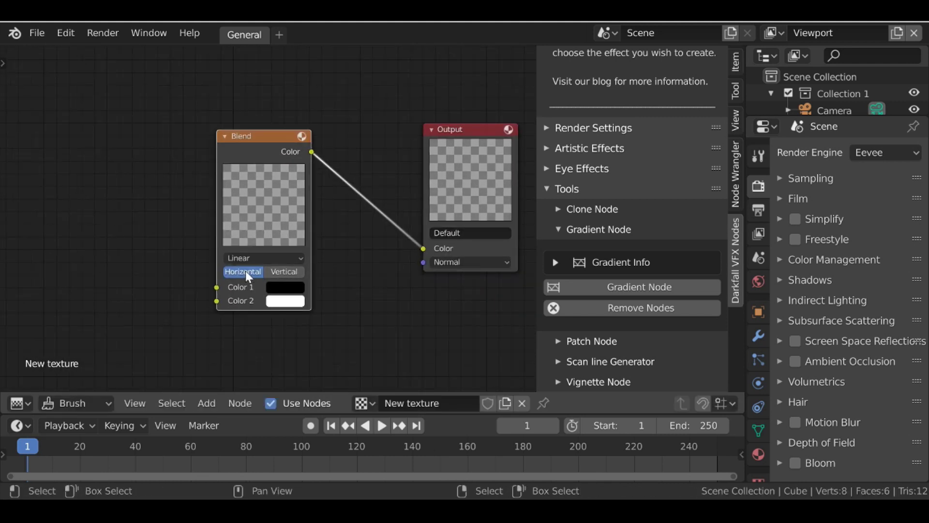
pyautogui.click(285, 273)
# Return to the Compositor and add a Texture input node using New texture below the Gradient node
pyautogui.click(19, 400)
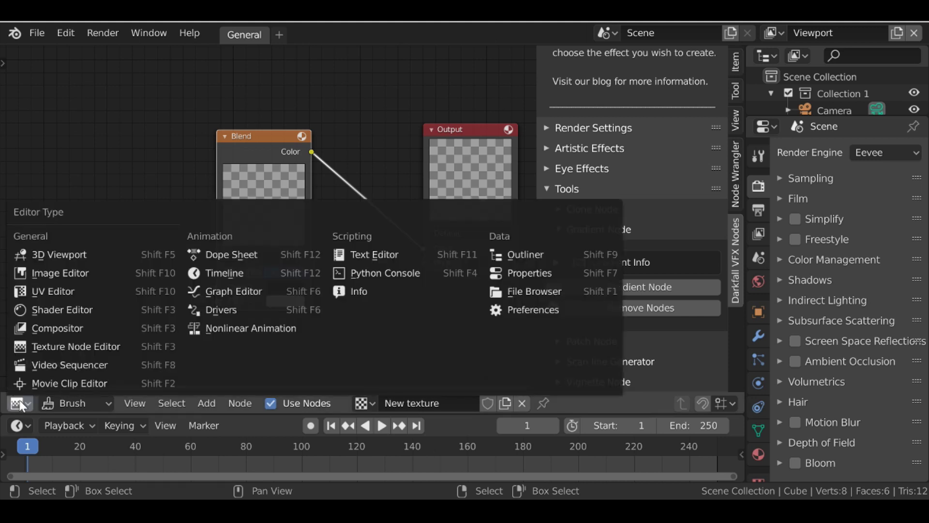
pyautogui.click(86, 327)
pyautogui.scroll(-2, 207, 301)
pyautogui.hotkey('shift', 'a')
pyautogui.moveTo(77, 241)
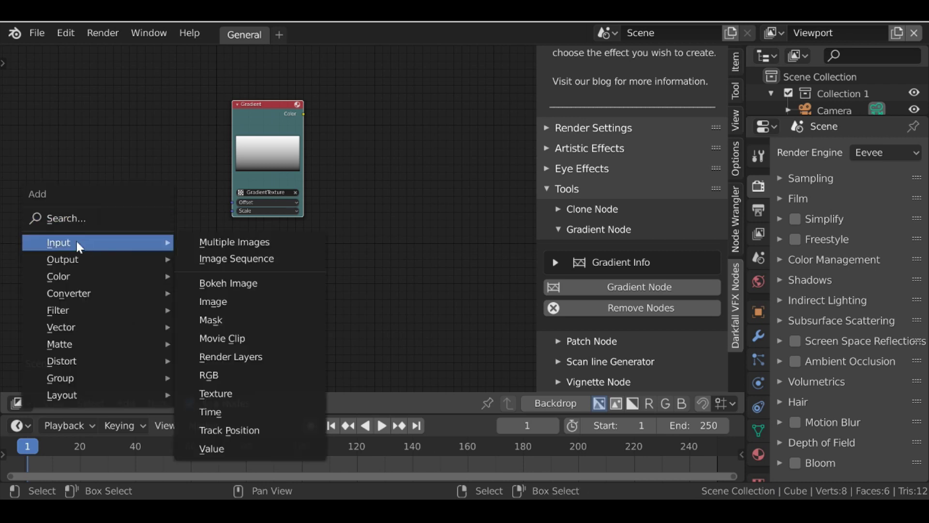
pyautogui.click(227, 392)
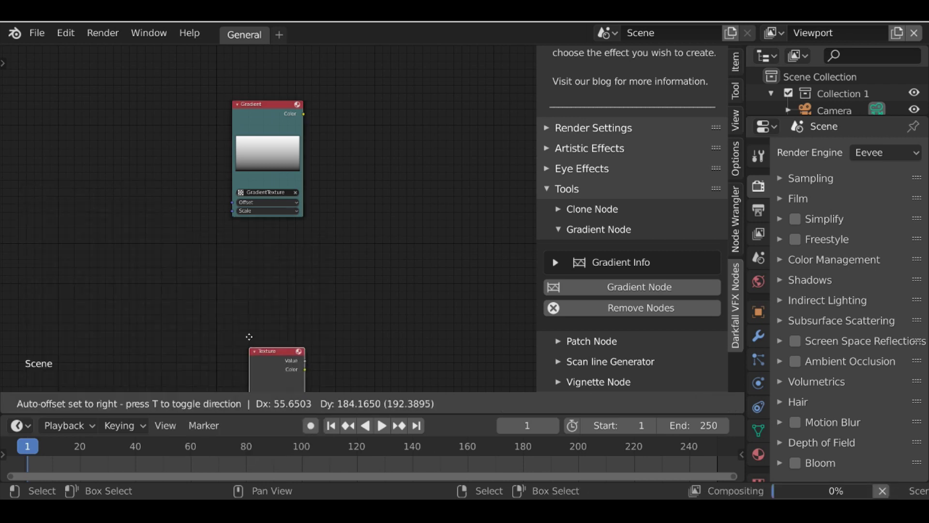
pyautogui.click(204, 237)
pyautogui.scroll(2, 315, 242)
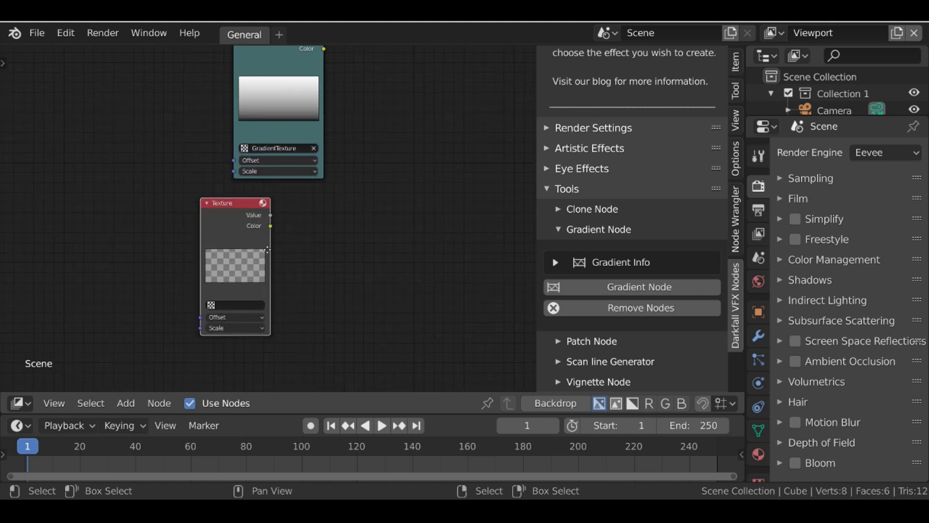
pyautogui.click(205, 270)
pyautogui.click(221, 292)
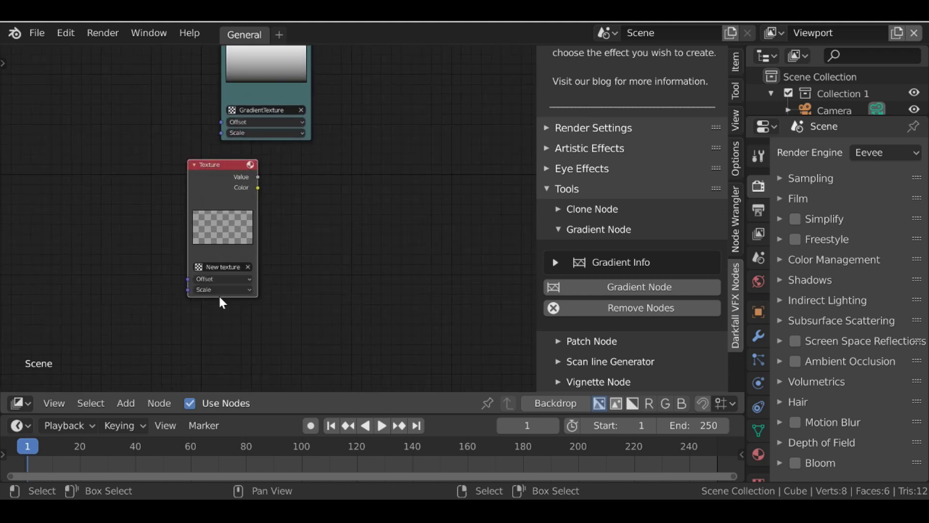
# Rearrange the Texture node to the left and the Gradient node to its right
pyautogui.scroll(-2, 260, 260)
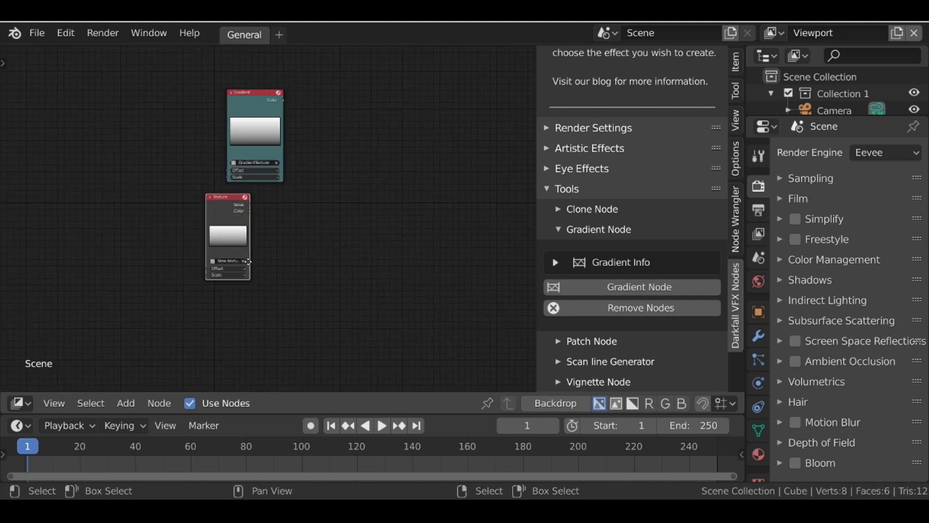
pyautogui.moveTo(231, 250); pyautogui.dragTo(122, 227)
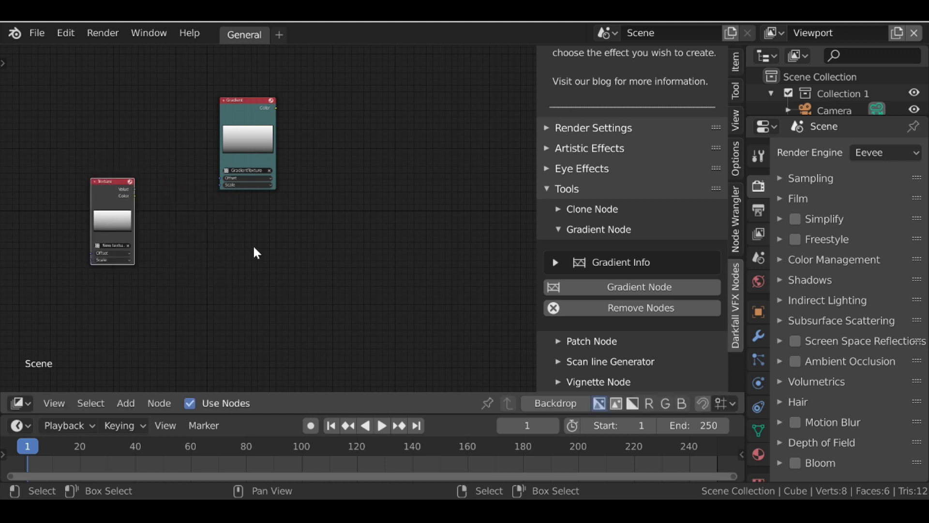
pyautogui.moveTo(282, 220); pyautogui.dragTo(202, 251, button='middle')
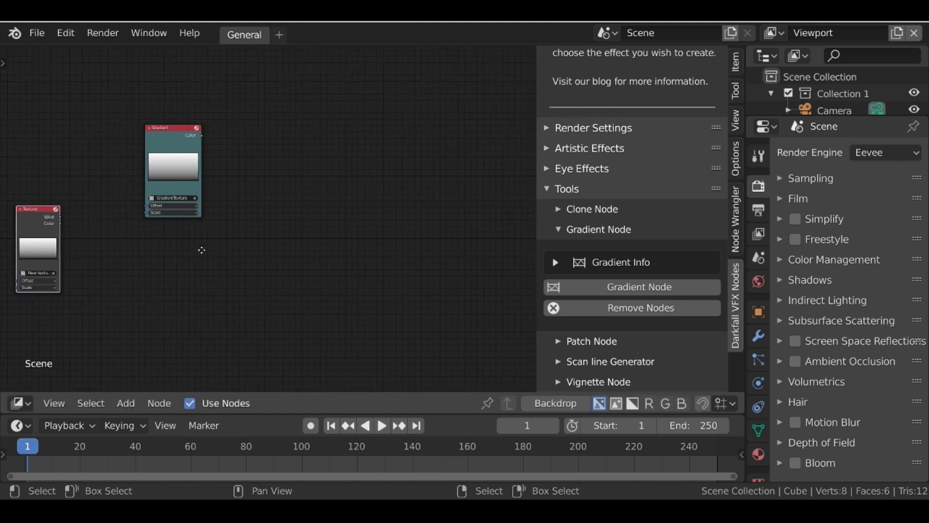
pyautogui.moveTo(174, 188)
pyautogui.mouseDown()
pyautogui.moveTo(190, 170)
pyautogui.moveTo(175, 170)
pyautogui.mouseUp()
pyautogui.moveTo(176, 171); pyautogui.dragTo(232, 203, button='middle')
pyautogui.scroll(3, 176, 262)
# Adjust the Gradient node's Scale Y value and tidy the node positions
pyautogui.click(173, 256)
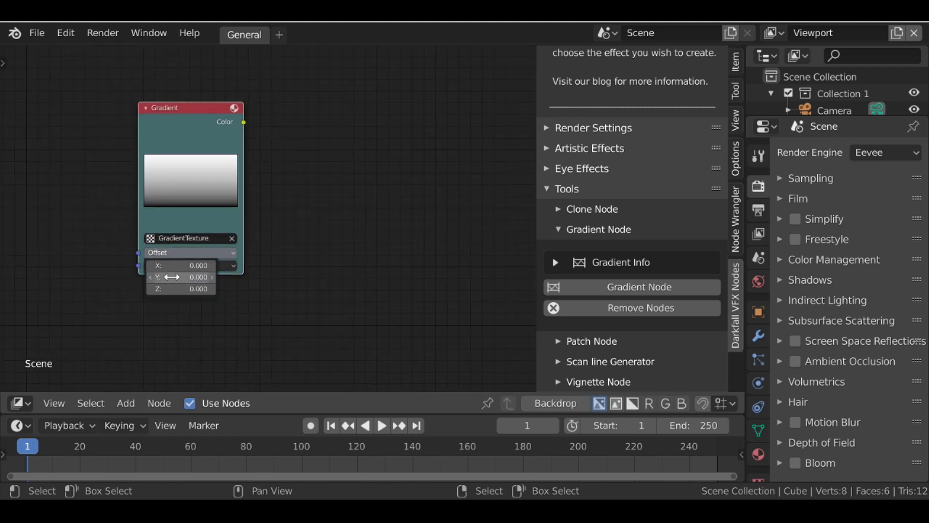
pyautogui.click(206, 265)
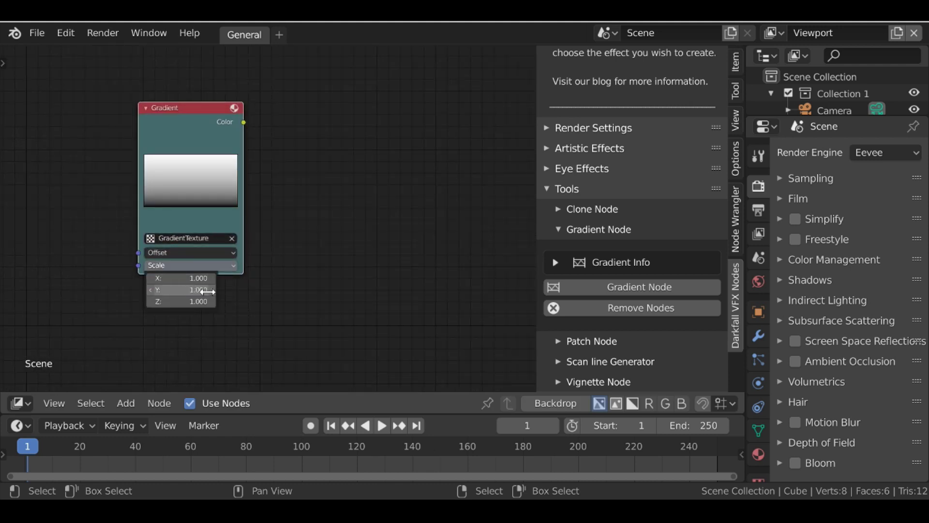
pyautogui.moveTo(210, 289); pyautogui.dragTo(208, 289)
pyautogui.scroll(-2, 216, 187)
pyautogui.moveTo(217, 187)
pyautogui.mouseDown()
pyautogui.moveTo(239, 185)
pyautogui.moveTo(223, 187)
pyautogui.mouseUp()
pyautogui.scroll(-3, 139, 249)
pyautogui.moveTo(81, 211); pyautogui.dragTo(156, 200)
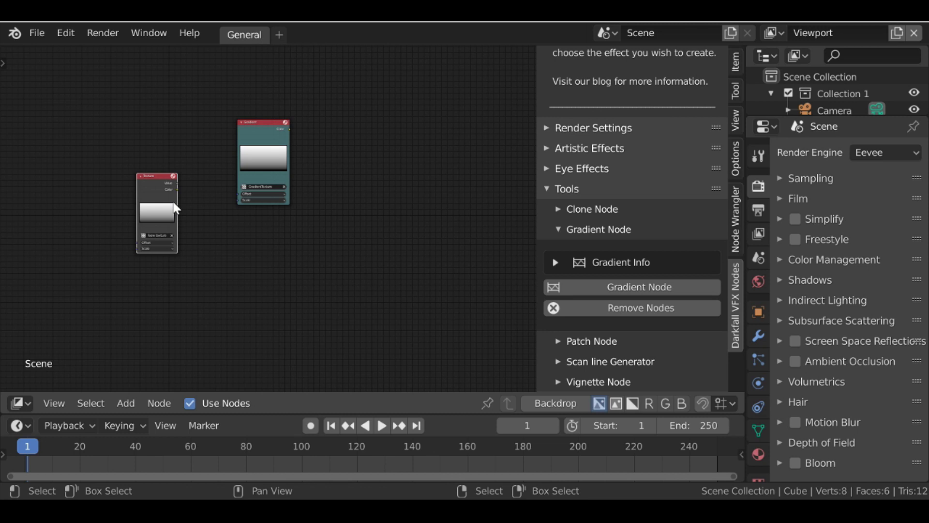
pyautogui.moveTo(171, 183); pyautogui.dragTo(137, 210, button='middle')
# Move the Gradient node left, collapse Gradient Node options, and expand Scan line Generator
pyautogui.moveTo(231, 152); pyautogui.dragTo(193, 149)
pyautogui.scroll(3, 566, 250)
pyautogui.scroll(-2, 566, 250)
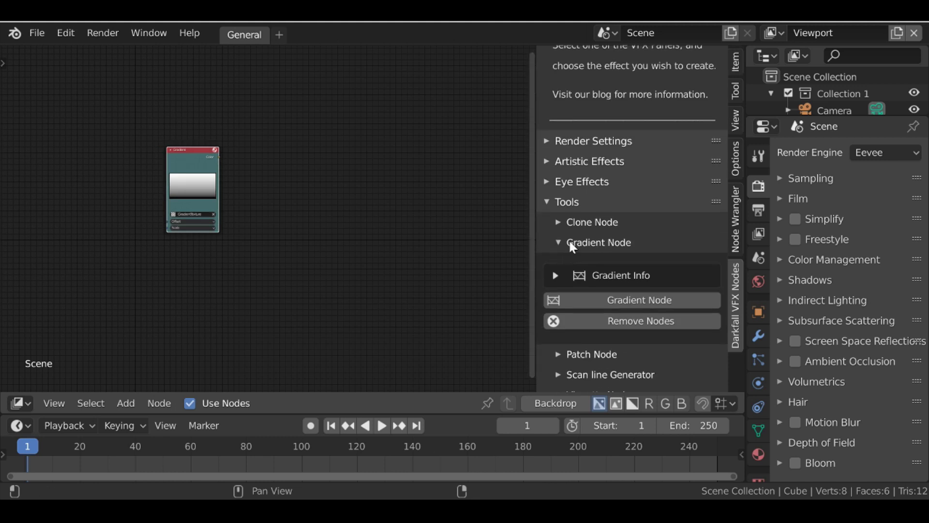
pyautogui.click(565, 241)
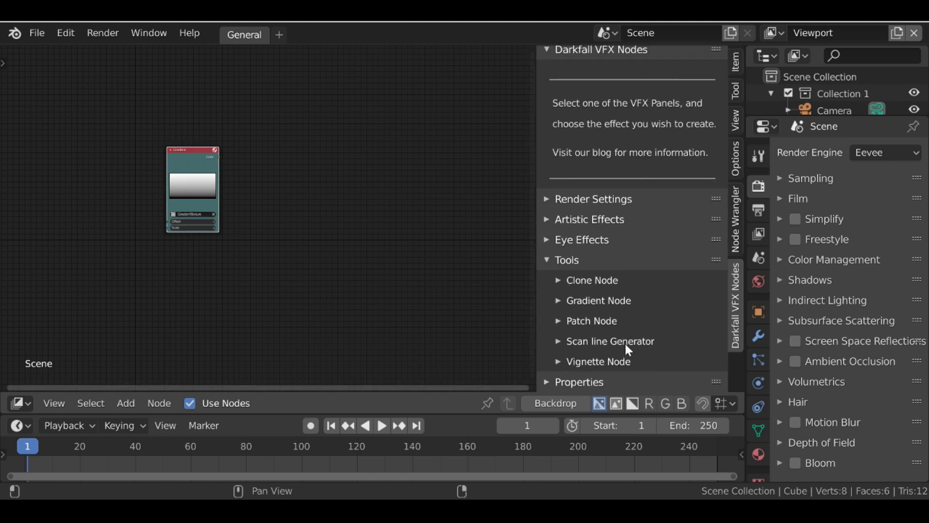
pyautogui.click(577, 340)
pyautogui.scroll(-3, 577, 335)
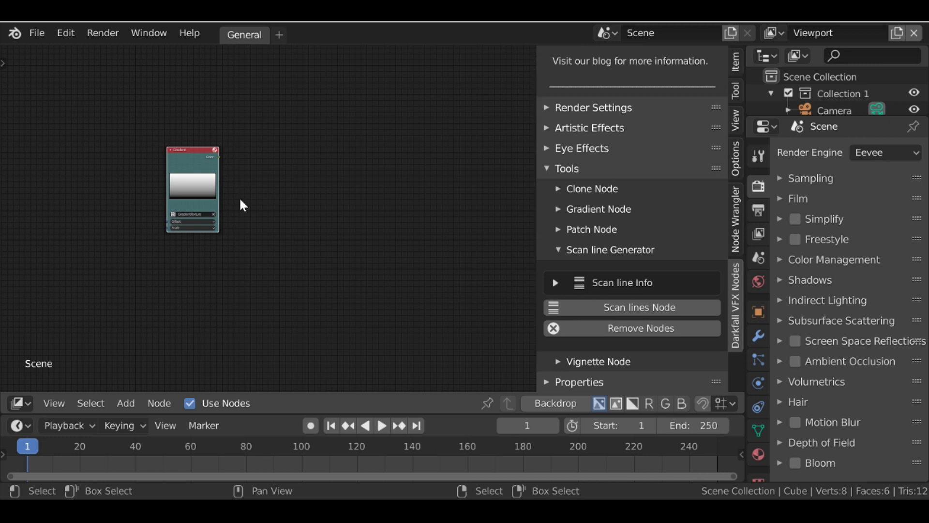
pyautogui.scroll(2, 588, 304)
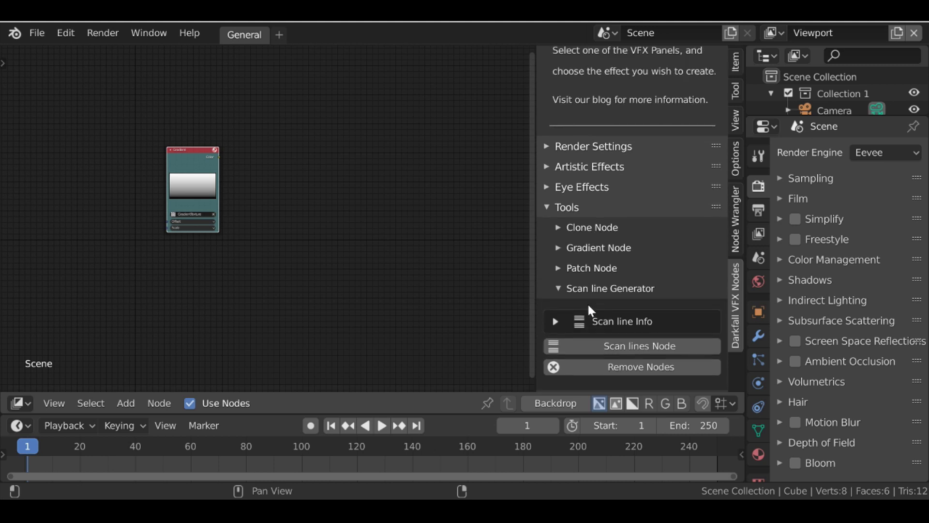
pyautogui.scroll(1, 588, 304)
# Expand Artistic Effects and reveal the Glitch Node options
pyautogui.click(561, 185)
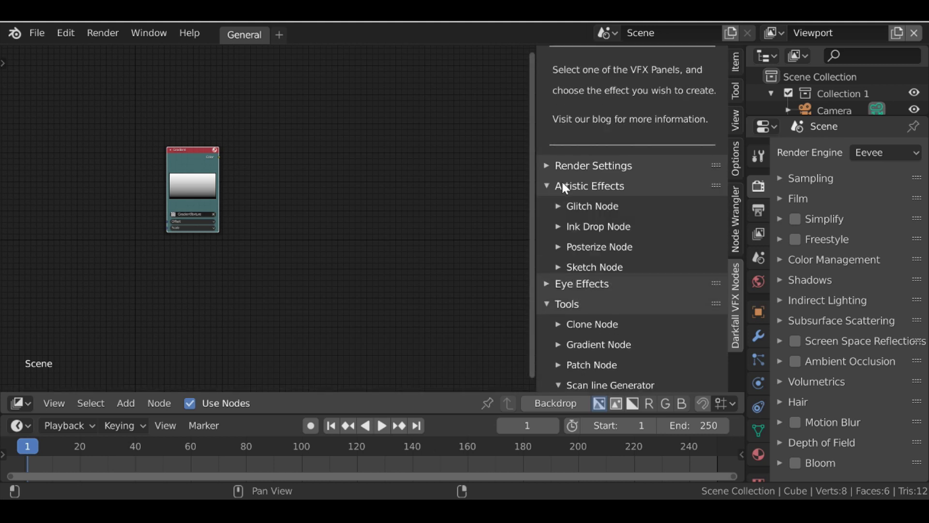
pyautogui.click(595, 207)
pyautogui.scroll(-2, 595, 206)
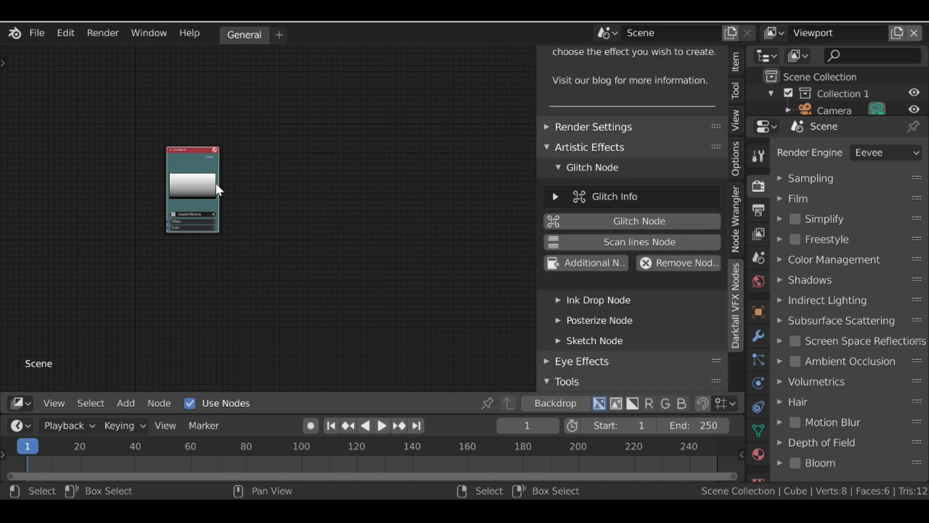
# Remove the gradient node and add a Glitch node between the Movie Clip and Viewer
pyautogui.click(684, 266)
pyautogui.click(642, 222)
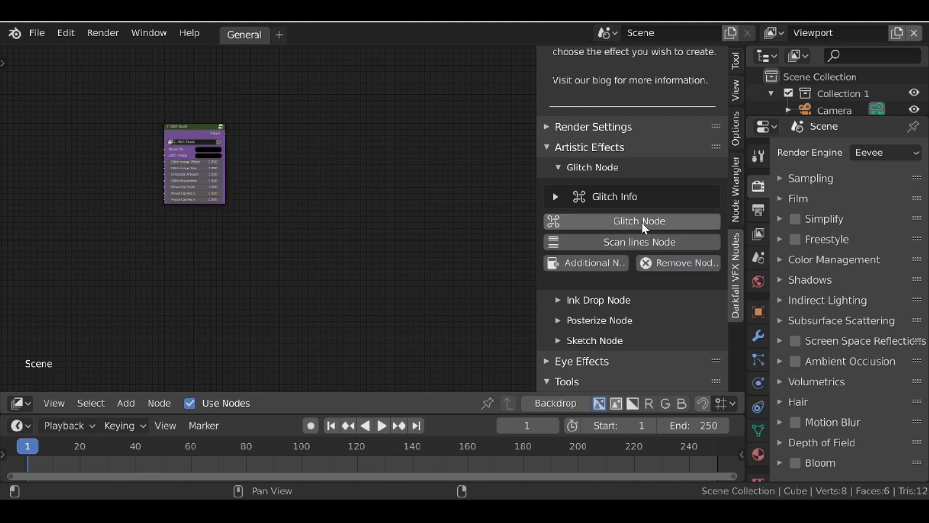
pyautogui.click(595, 266)
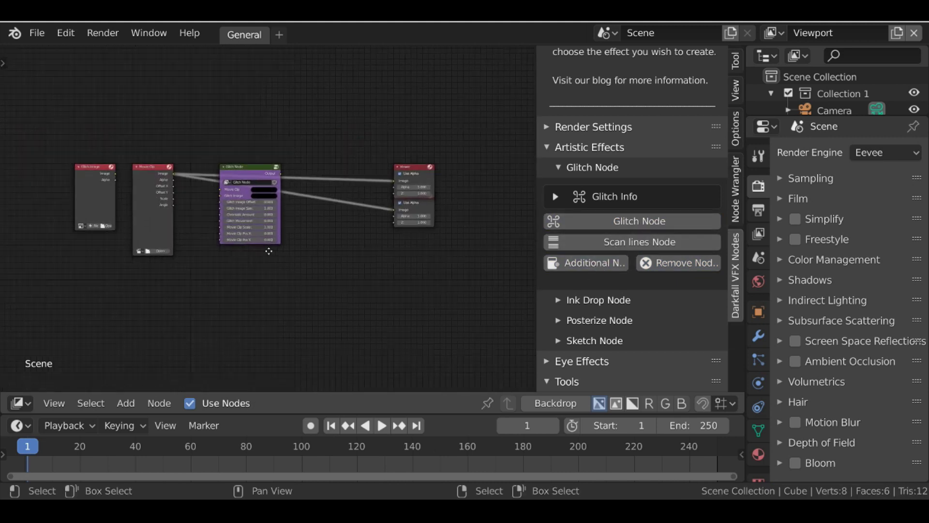
pyautogui.click(273, 196)
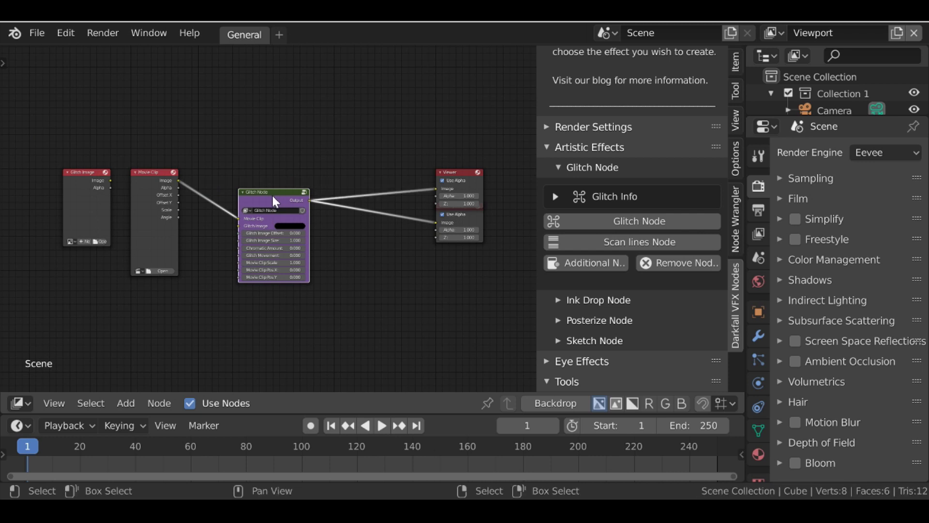
# Load the face clip into Movie Clip, enable the backdrop, and move the Glitch Image node below it
pyautogui.click(157, 269)
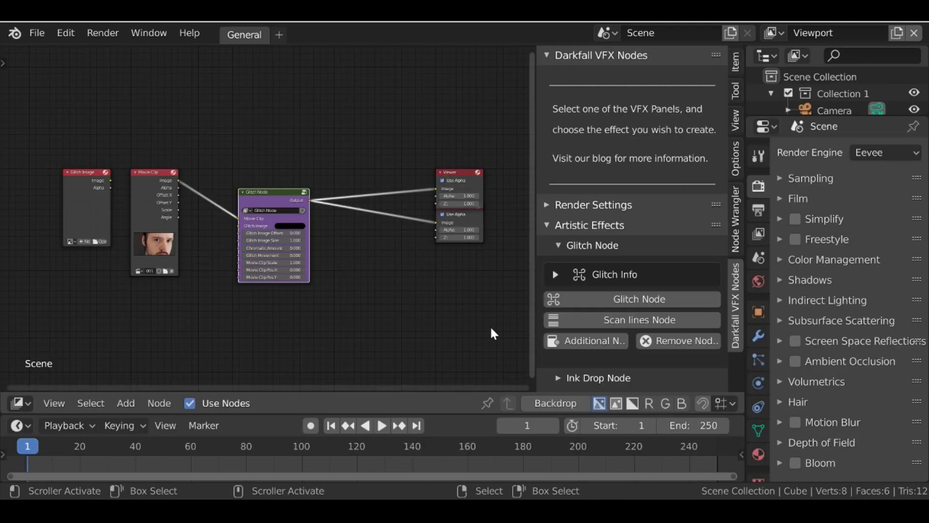
pyautogui.click(556, 403)
pyautogui.scroll(2, 302, 252)
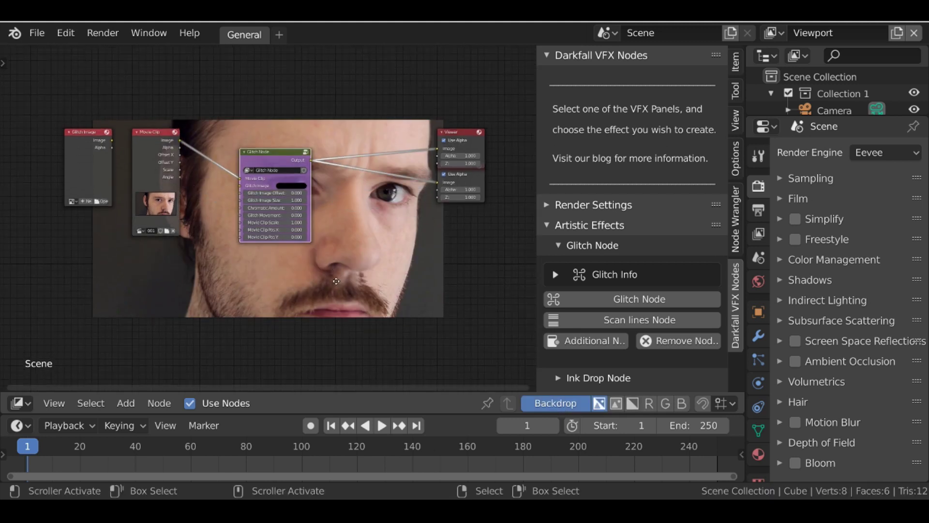
pyautogui.scroll(1, 141, 198)
pyautogui.scroll(1, 119, 145)
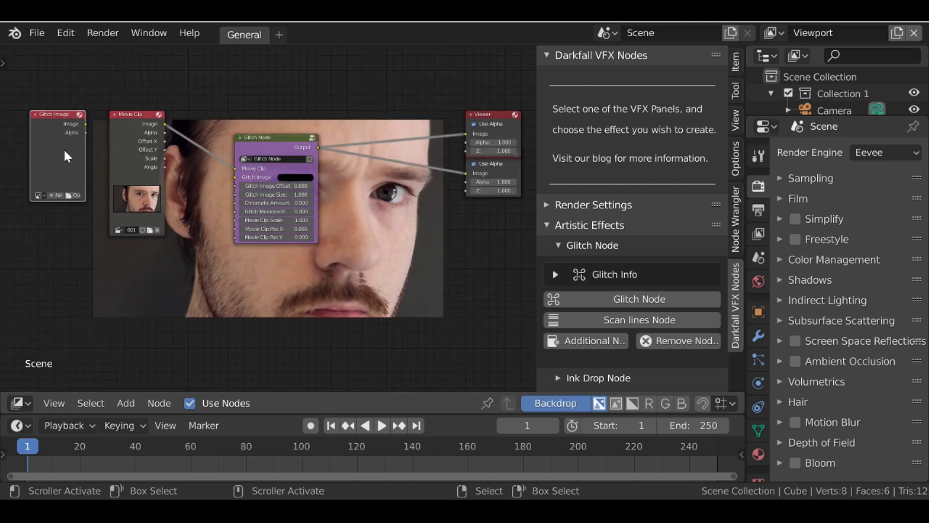
pyautogui.moveTo(65, 149); pyautogui.dragTo(158, 283)
pyautogui.moveTo(523, 291); pyautogui.dragTo(584, 222, button='middle')
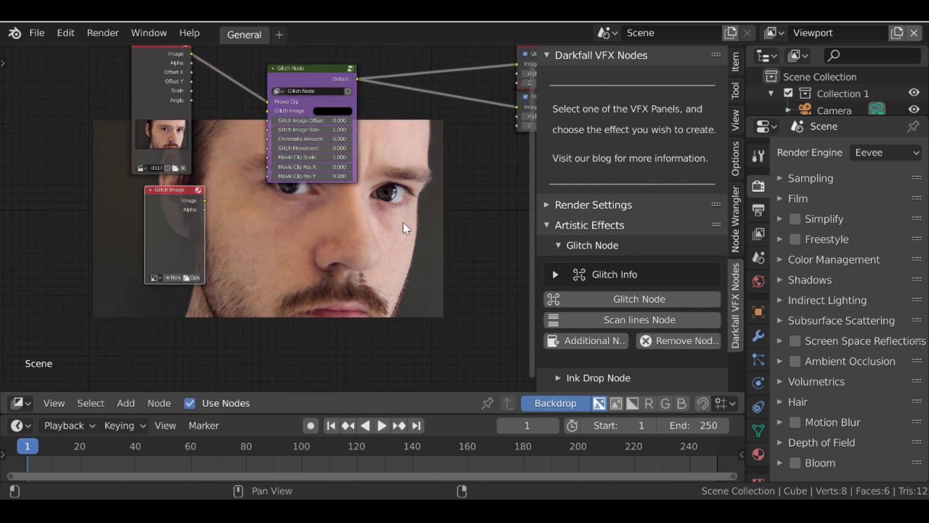
# Add a Scan lines node, delete Glitch Image, and link Scan lines Color into the Glitch Image input
pyautogui.click(624, 321)
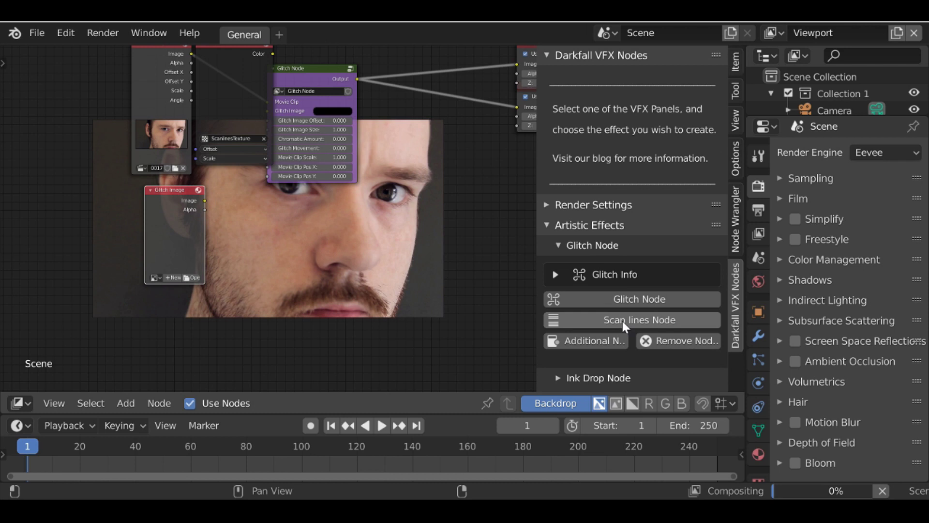
pyautogui.click(121, 255)
pyautogui.press('Delete')
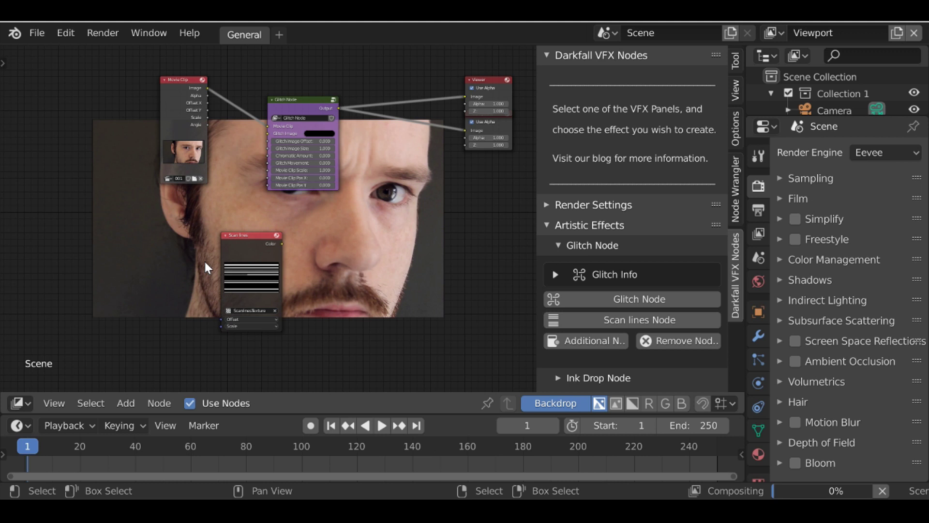
pyautogui.scroll(1, 207, 268)
pyautogui.moveTo(227, 271); pyautogui.dragTo(270, 120)
pyautogui.press('Home')
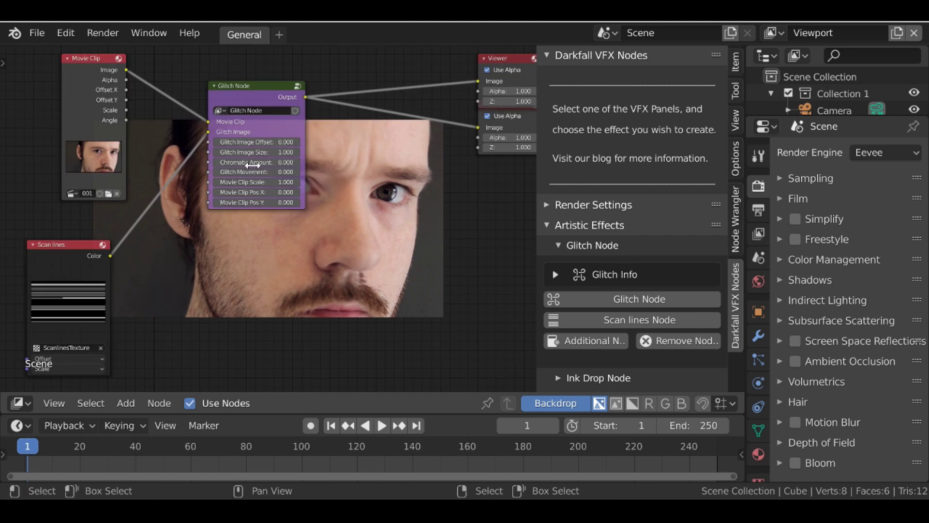
# Set the Glitch Image Offset to 20 and rearrange the Scan lines and Glitch nodes
pyautogui.click(256, 141)
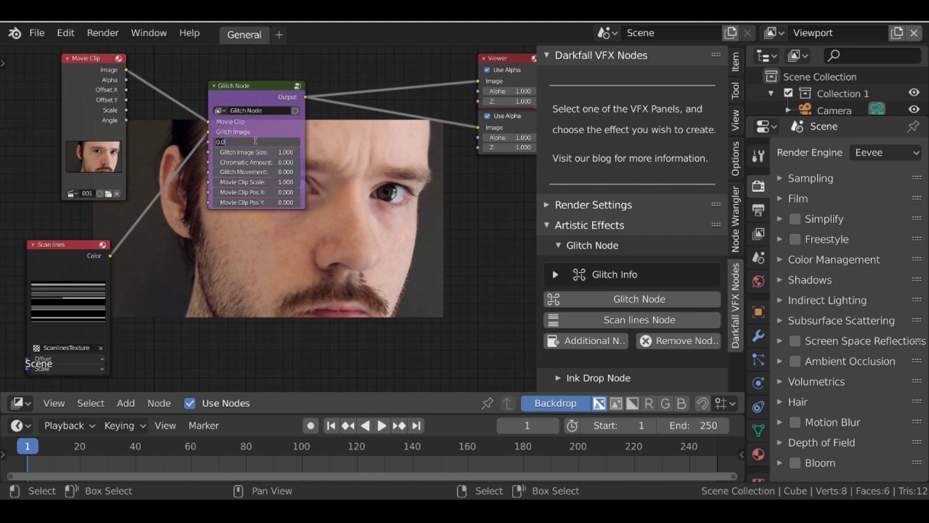
pyautogui.write('20')
pyautogui.press('Return')
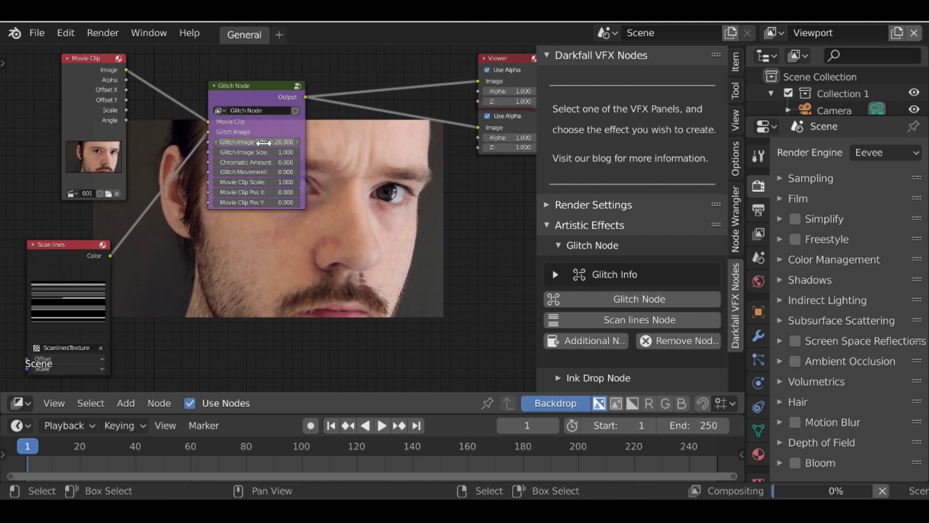
pyautogui.moveTo(137, 286); pyautogui.dragTo(190, 214, button='middle')
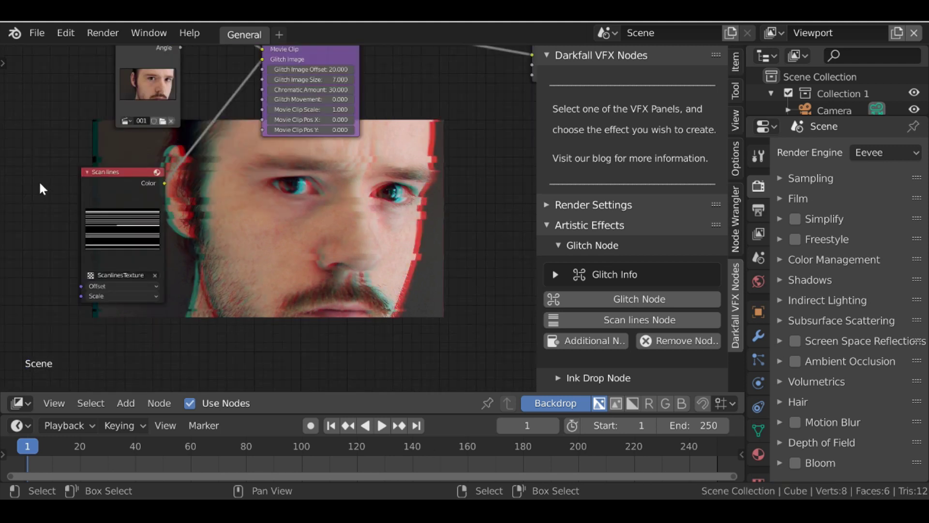
pyautogui.moveTo(261, 209); pyautogui.dragTo(220, 210, button='middle')
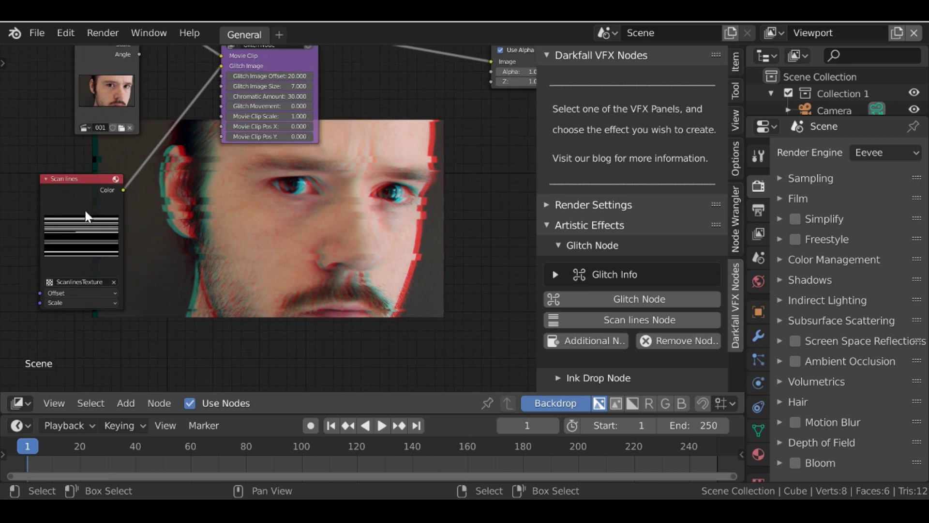
pyautogui.scroll(-2, 131, 208)
pyautogui.moveTo(106, 207); pyautogui.dragTo(110, 214)
pyautogui.moveTo(237, 78); pyautogui.dragTo(263, 79)
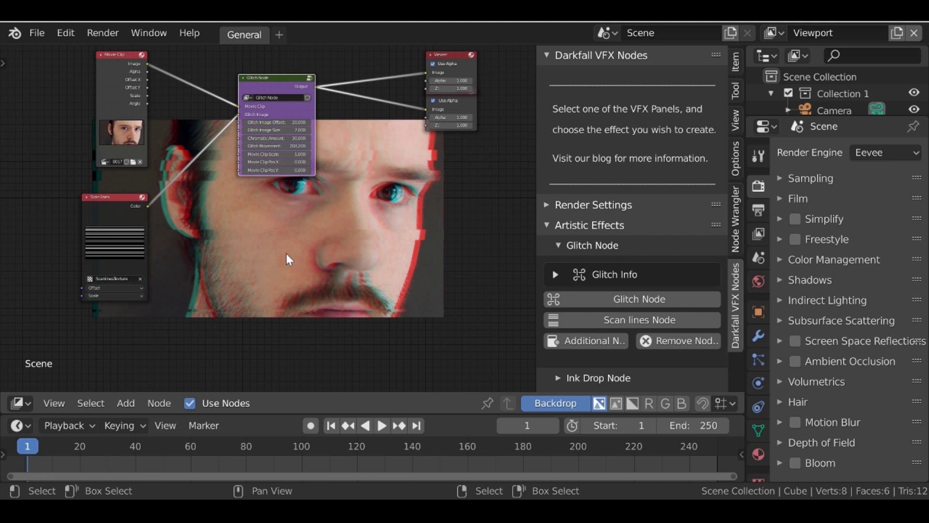
pyautogui.moveTo(114, 197); pyautogui.dragTo(131, 189)
# Switch the area to the Texture Node Editor and load the ScanlinesTexture tree
pyautogui.click(27, 399)
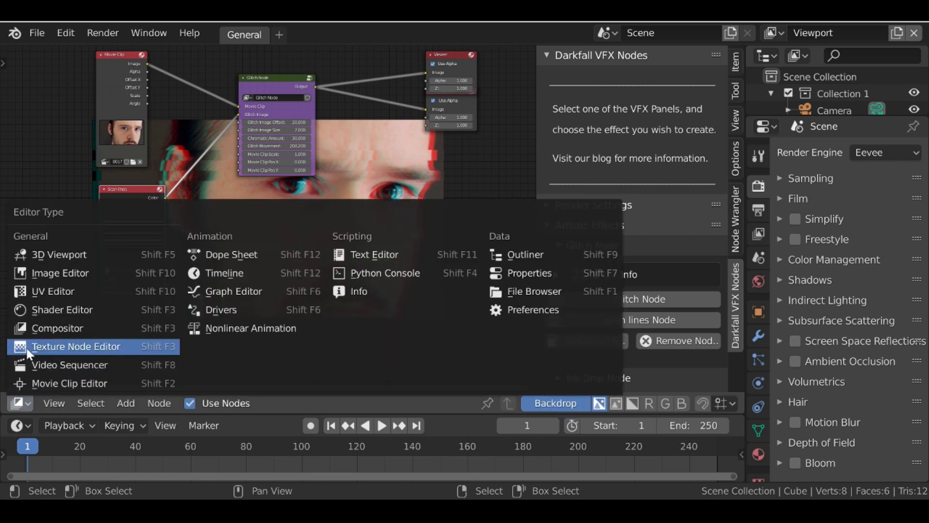
pyautogui.click(115, 347)
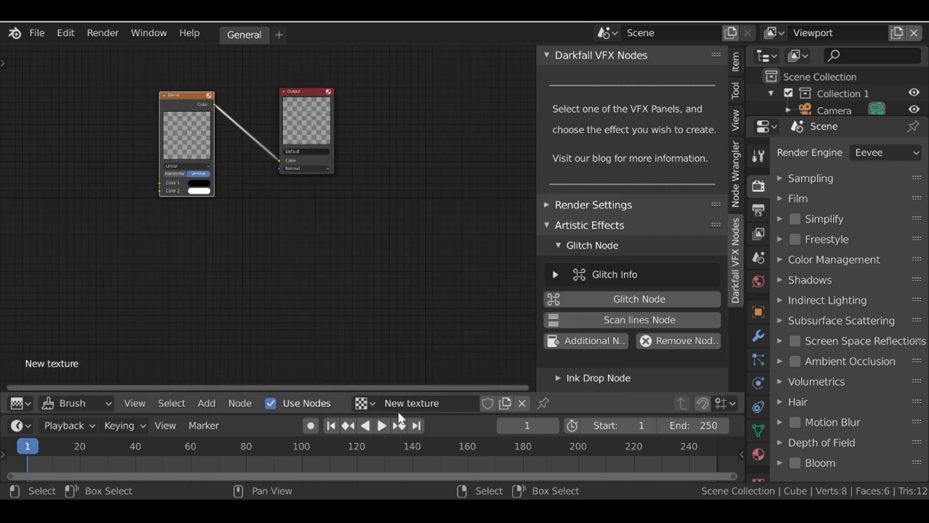
pyautogui.click(368, 402)
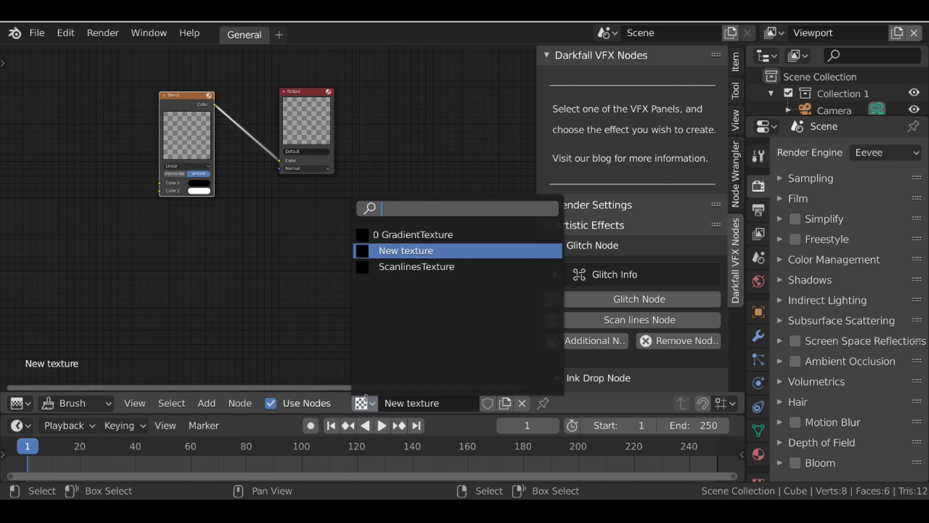
pyautogui.click(477, 266)
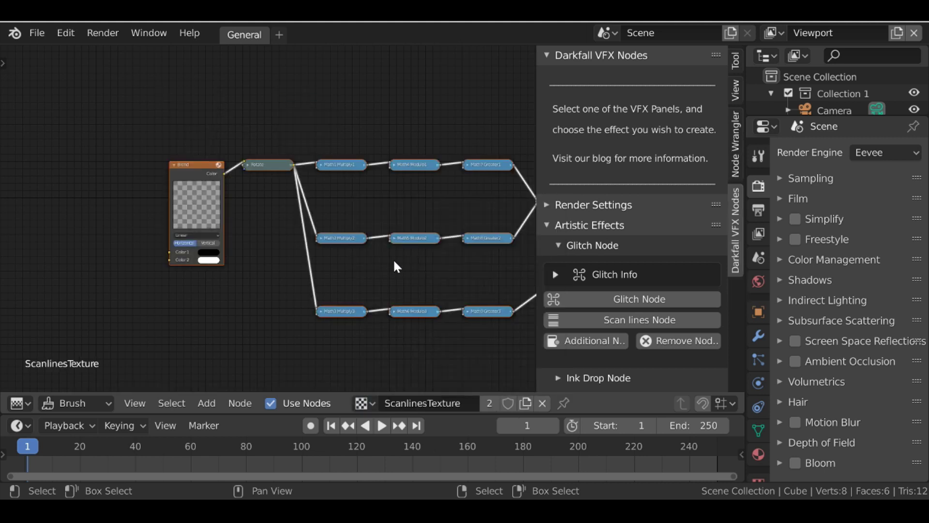
pyautogui.press('Home')
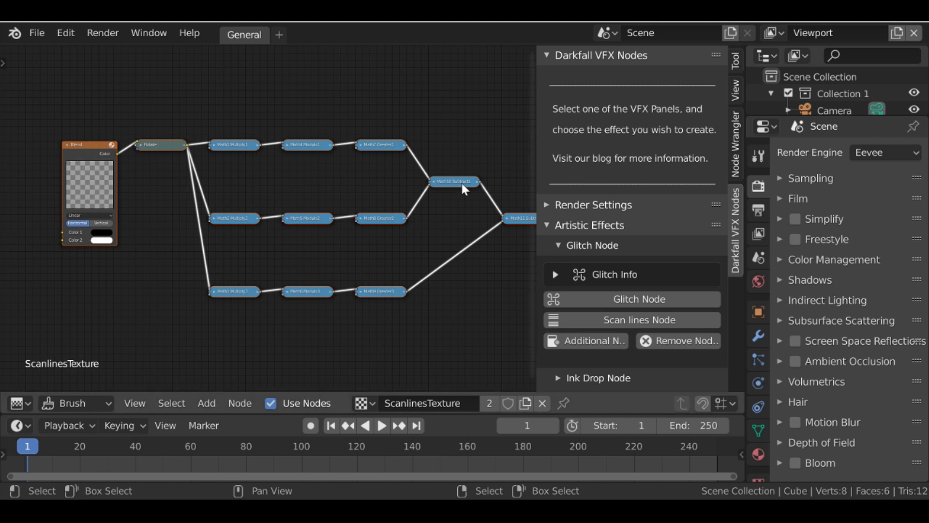
# Expand the Math1, Math2 and Math3 Multiply nodes and view the graph's left end
pyautogui.scroll(1, 319, 204)
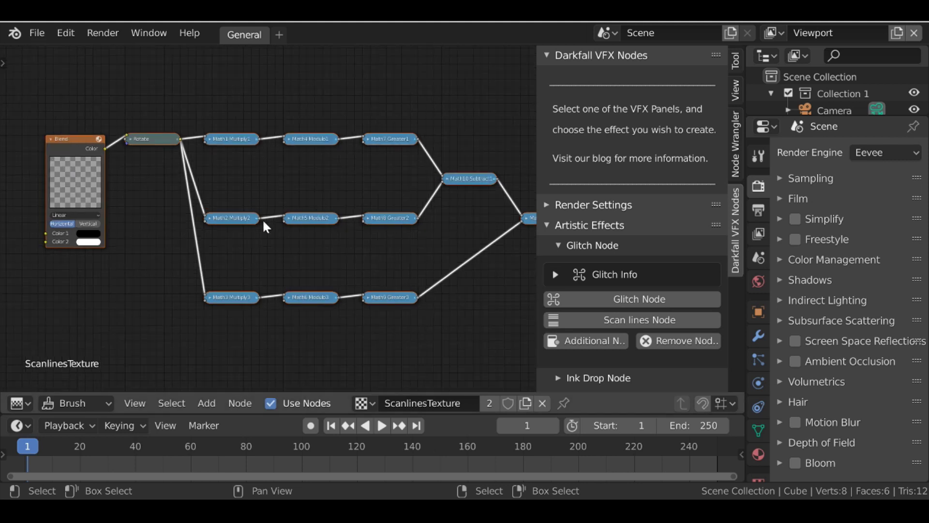
pyautogui.click(213, 142)
pyautogui.click(213, 218)
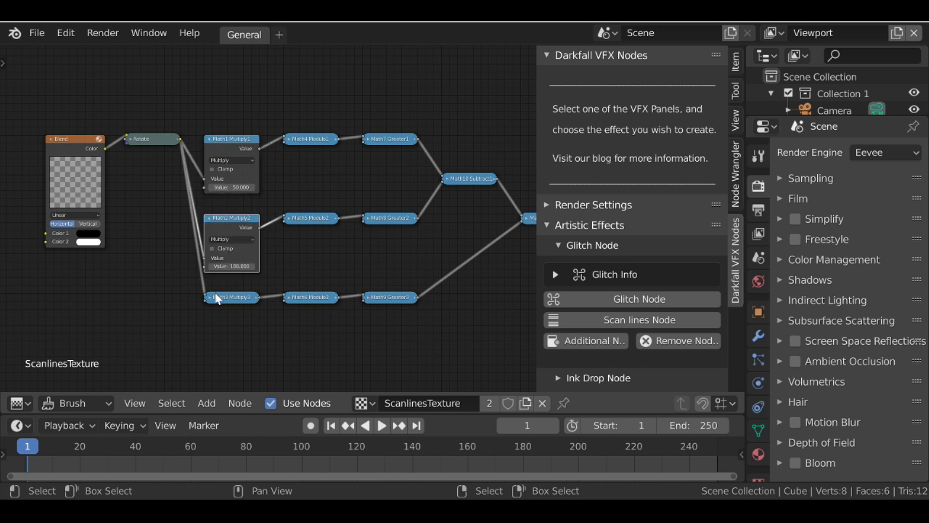
pyautogui.click(213, 297)
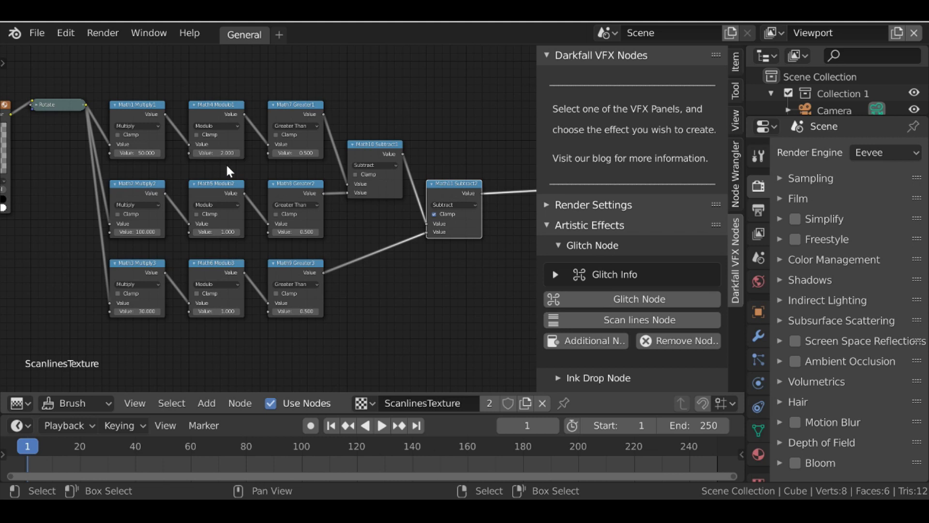
pyautogui.moveTo(229, 171); pyautogui.dragTo(241, 171, button='middle')
pyautogui.keyDown('ctrl'); pyautogui.hscroll(-3, 271, 194); pyautogui.keyUp('ctrl')
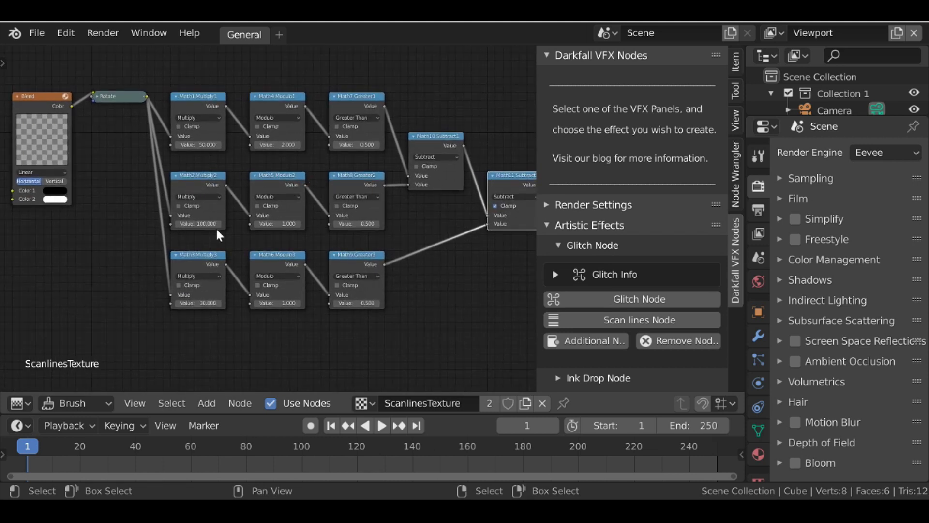
# Back in the Compositor, add a Gradient node below the Scan lines node
pyautogui.click(20, 403)
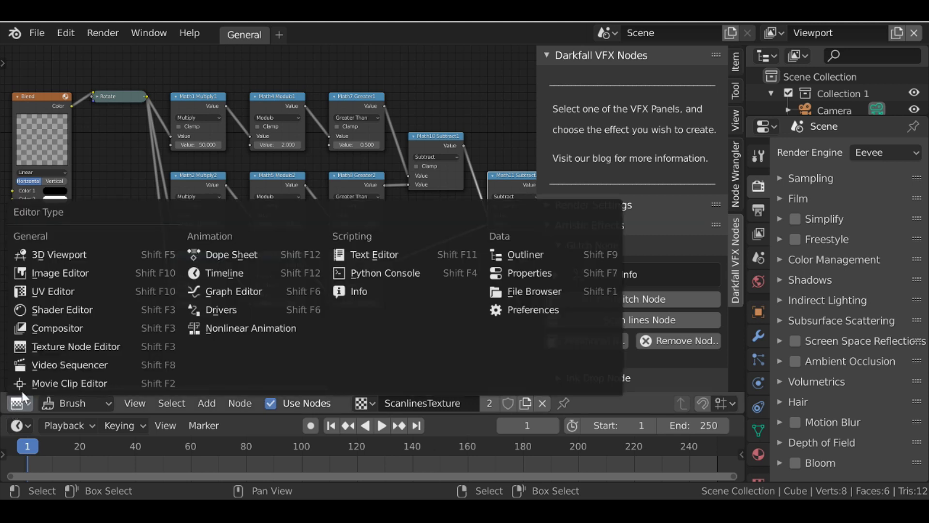
pyautogui.click(80, 328)
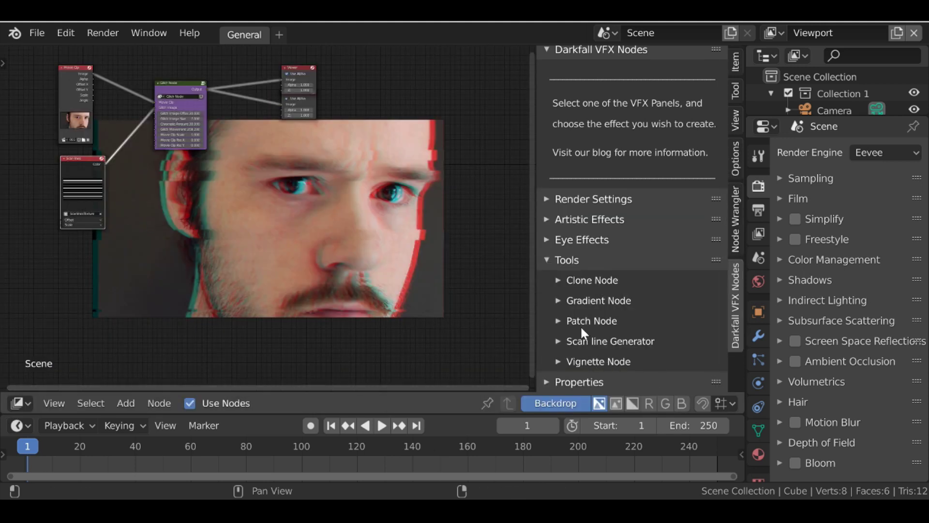
pyautogui.click(580, 301)
pyautogui.click(614, 358)
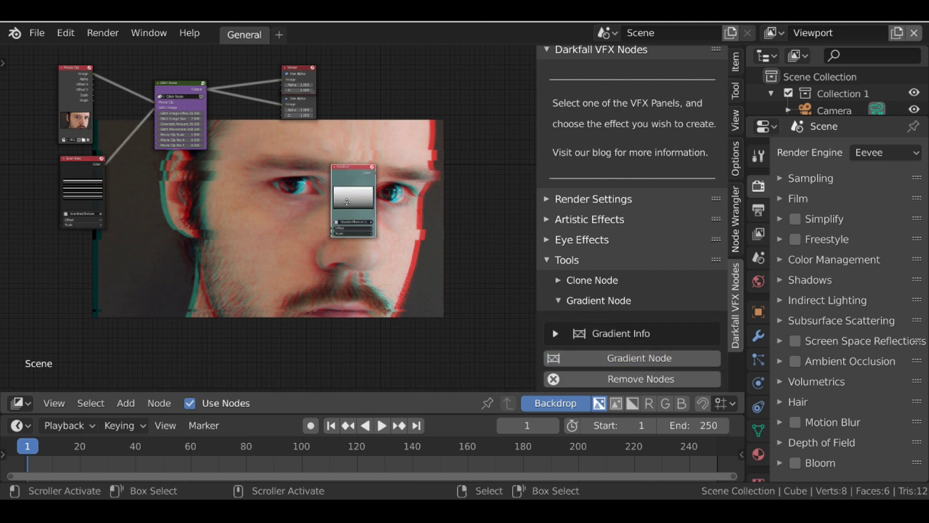
pyautogui.click(94, 247)
# Collapse the gradient options and expand the Darkfall VFX Render Settings (1920×1080, 24 fps)
pyautogui.click(580, 300)
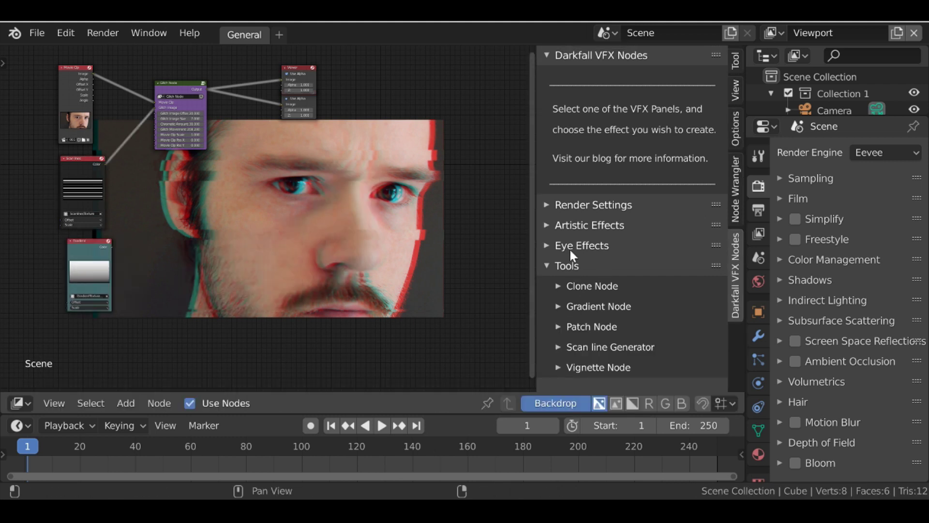
pyautogui.click(553, 205)
pyautogui.scroll(-3, 643, 192)
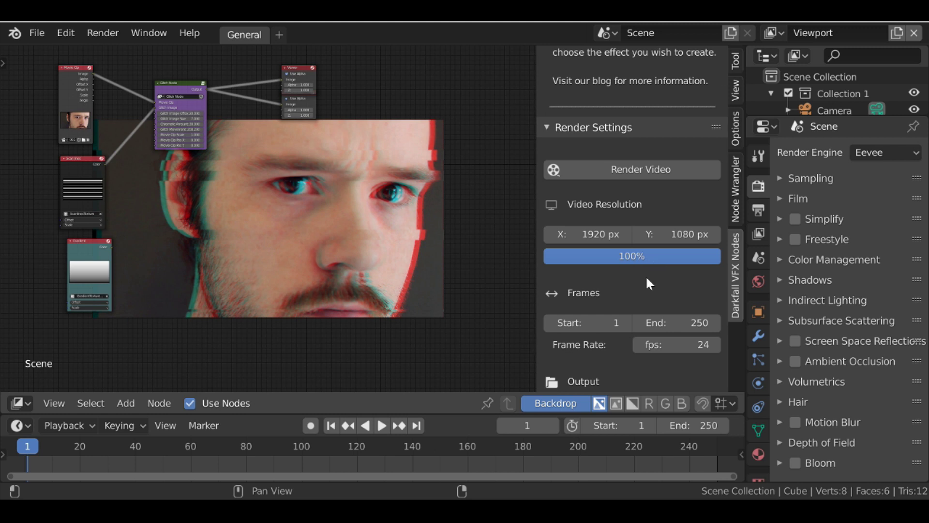
# Show Output Properties down to the output: frames 1–250, PNG RGBA 8-bit to /tmp\
pyautogui.scroll(-2, 646, 275)
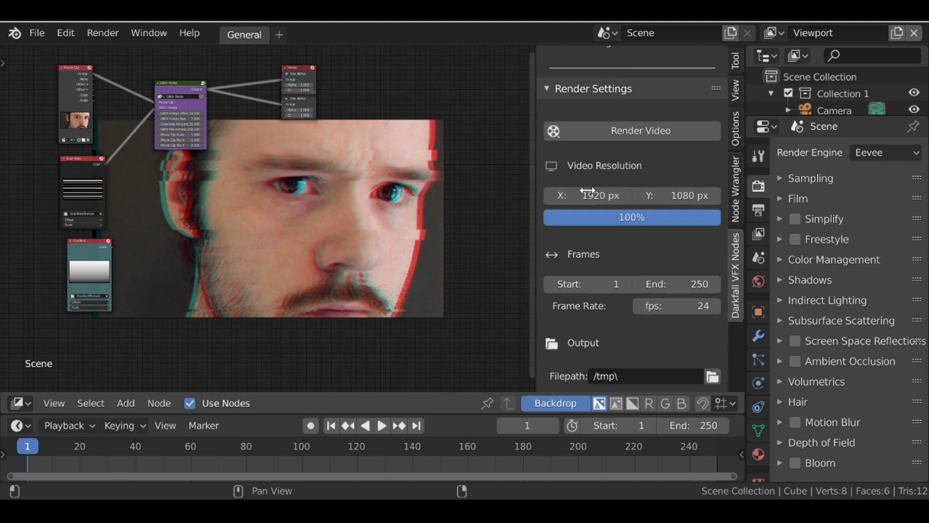
pyautogui.click(759, 211)
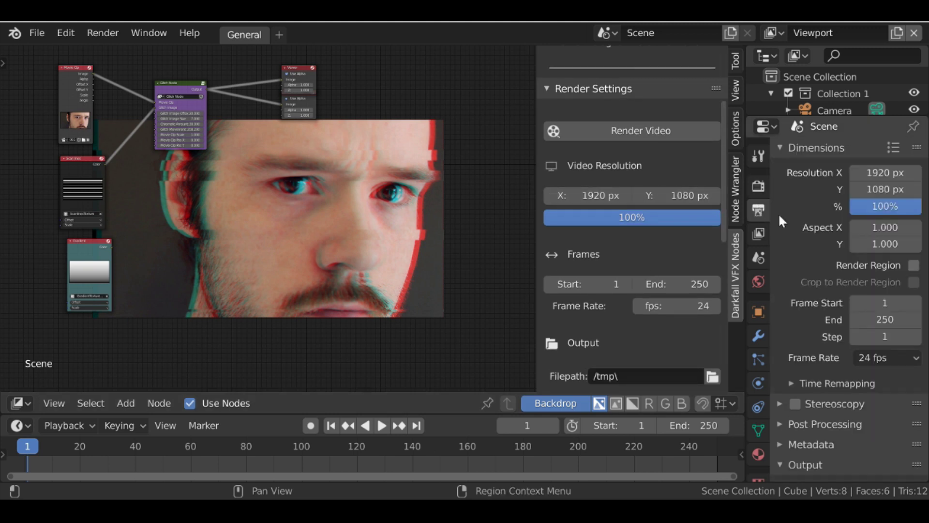
pyautogui.scroll(-4, 634, 192)
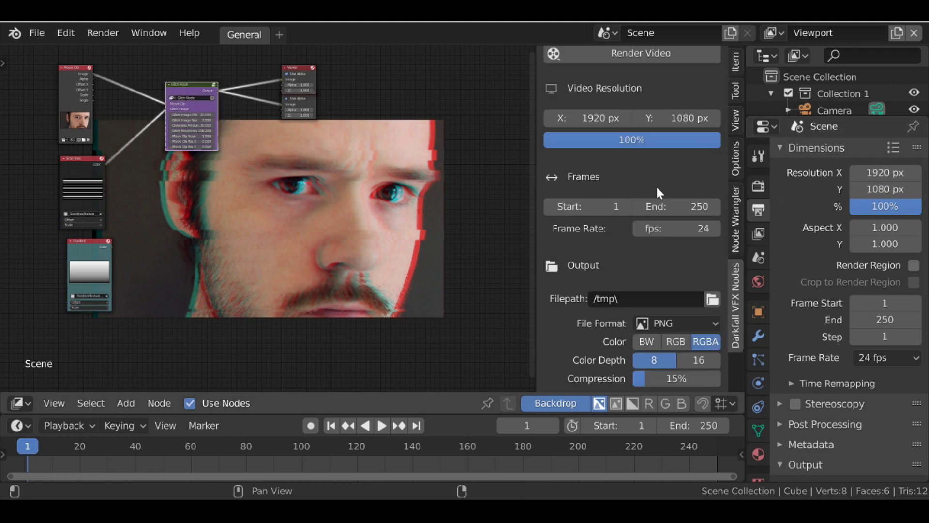
pyautogui.scroll(-1, 677, 199)
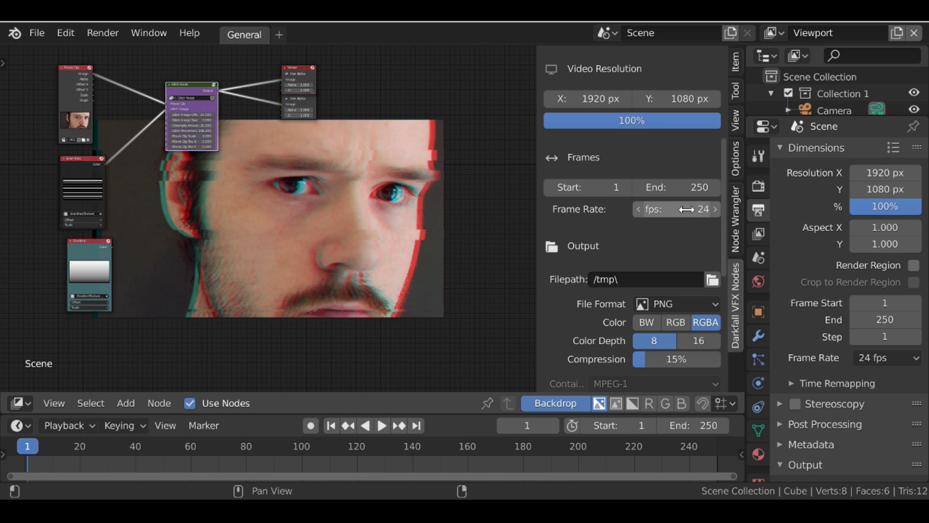
pyautogui.scroll(-3, 686, 209)
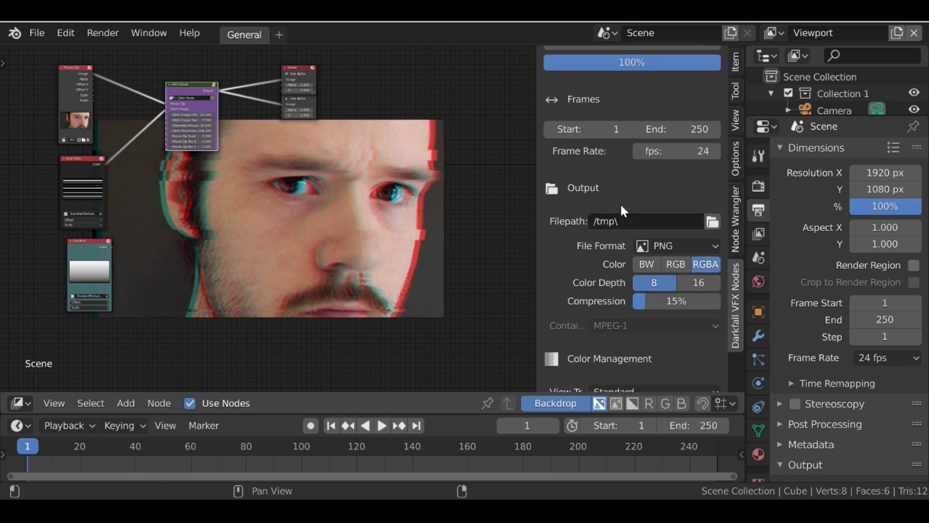
pyautogui.scroll(-2, 603, 216)
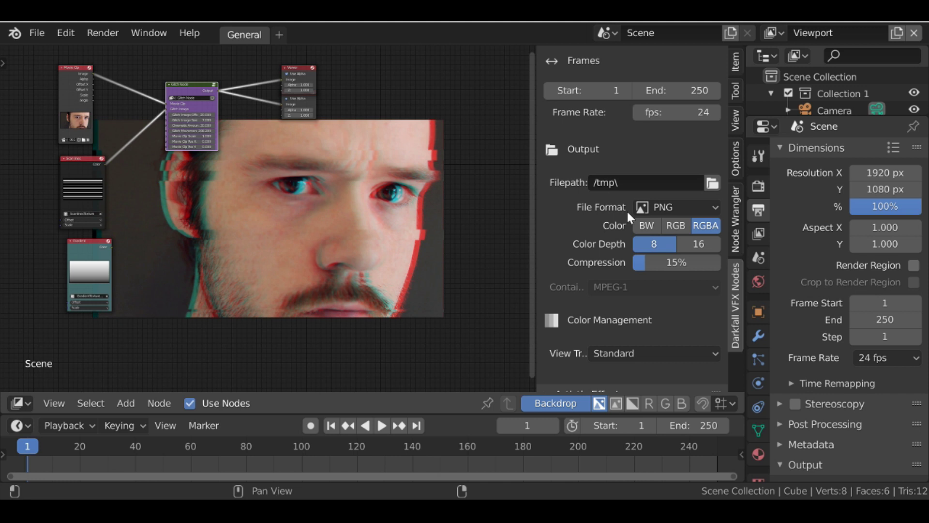
# Set the output file format to FFmpeg video with an MPEG-4 container
pyautogui.click(696, 207)
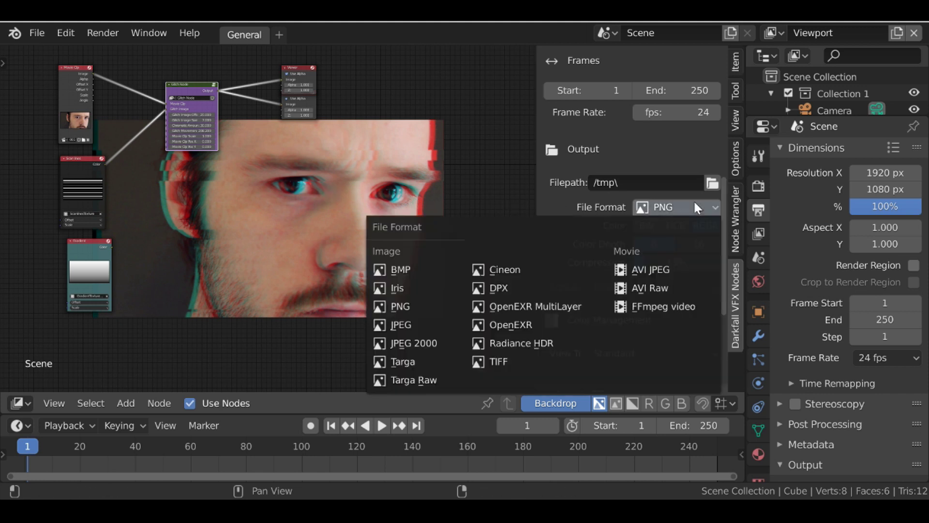
pyautogui.click(686, 311)
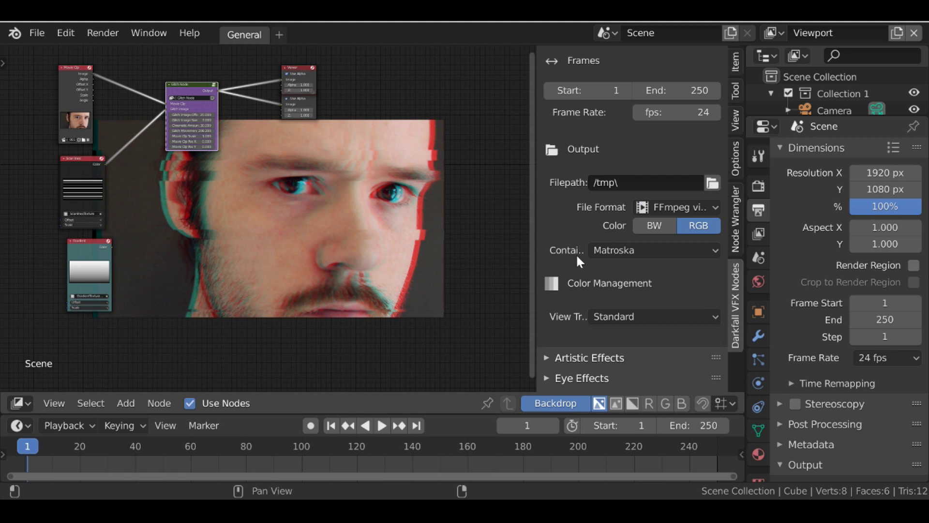
pyautogui.click(637, 250)
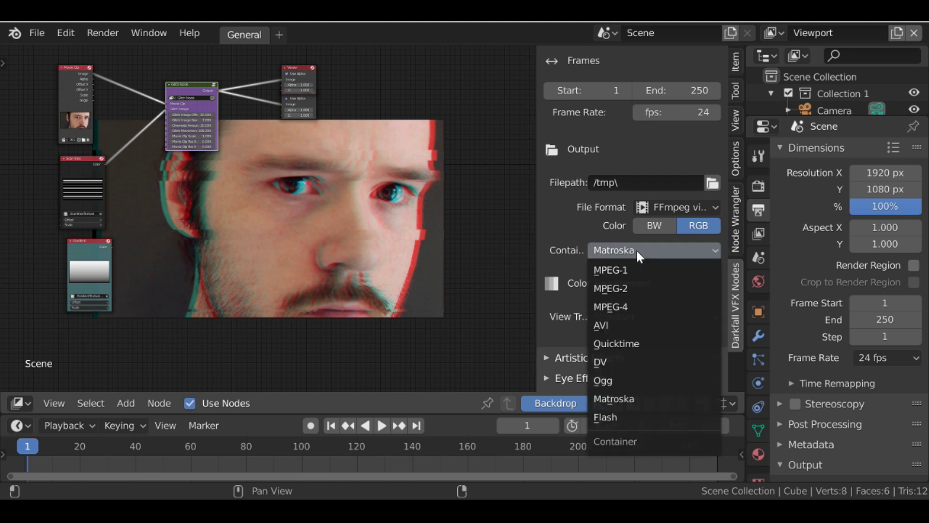
pyautogui.click(649, 307)
pyautogui.scroll(-2, 639, 249)
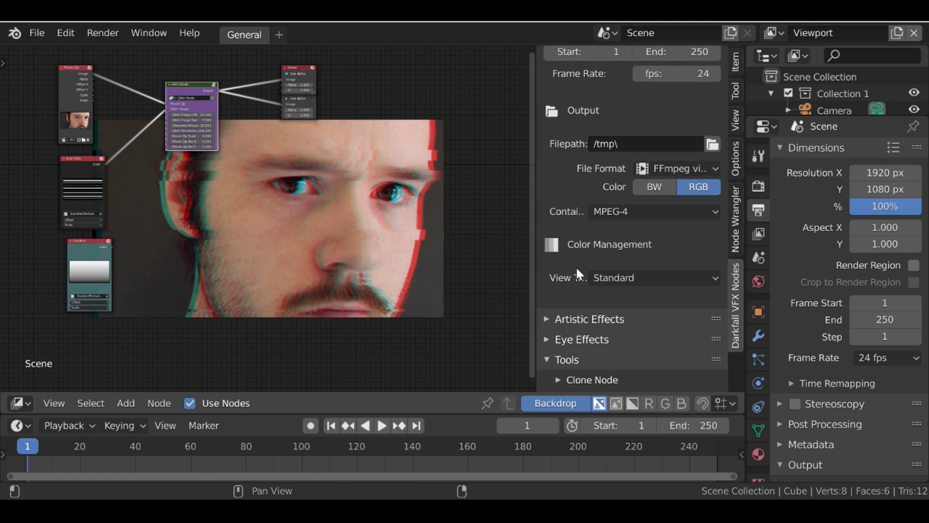
# Render the composited video, then leave the render window back to the compositor
pyautogui.click(619, 280)
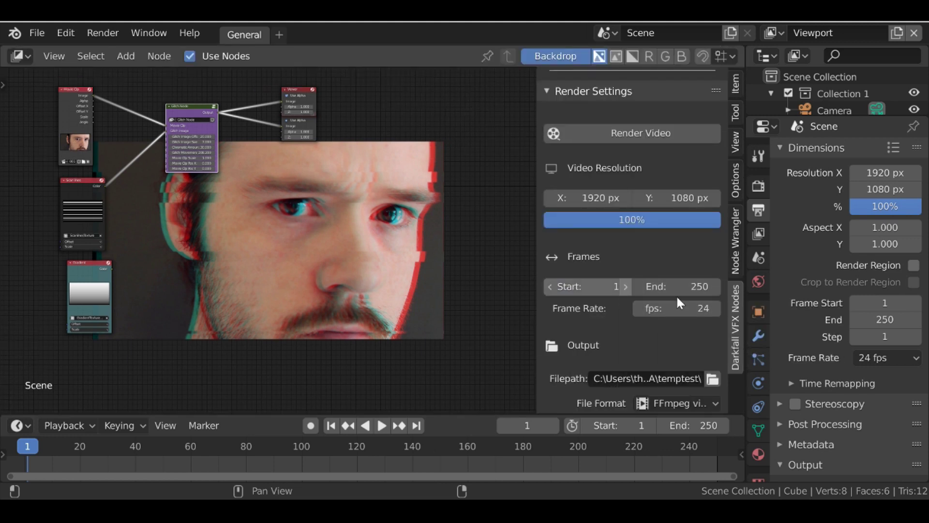
pyautogui.scroll(4, 663, 291)
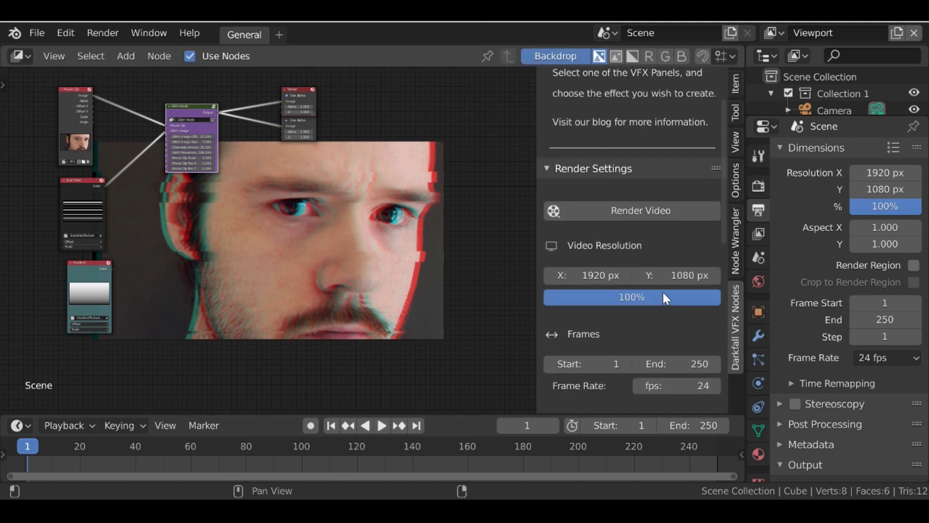
pyautogui.click(644, 208)
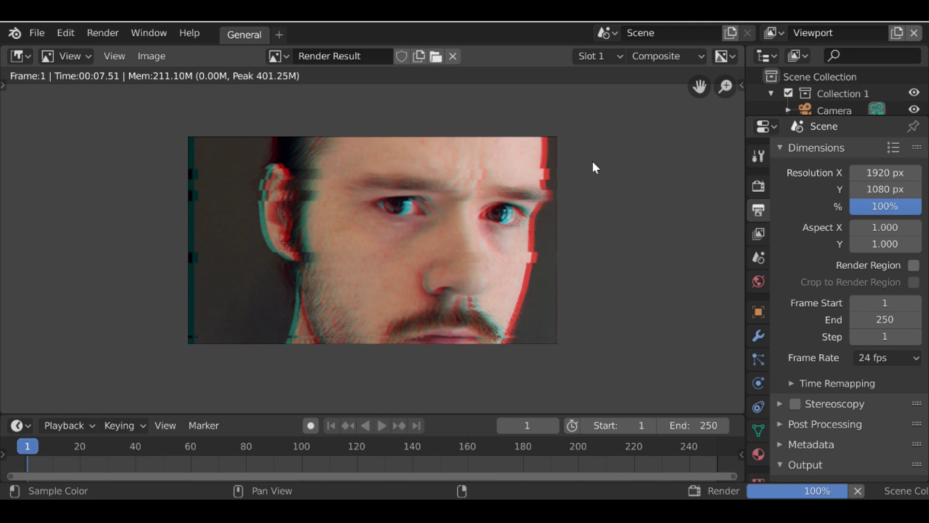
pyautogui.press('Escape')
pyautogui.scroll(-2, 586, 213)
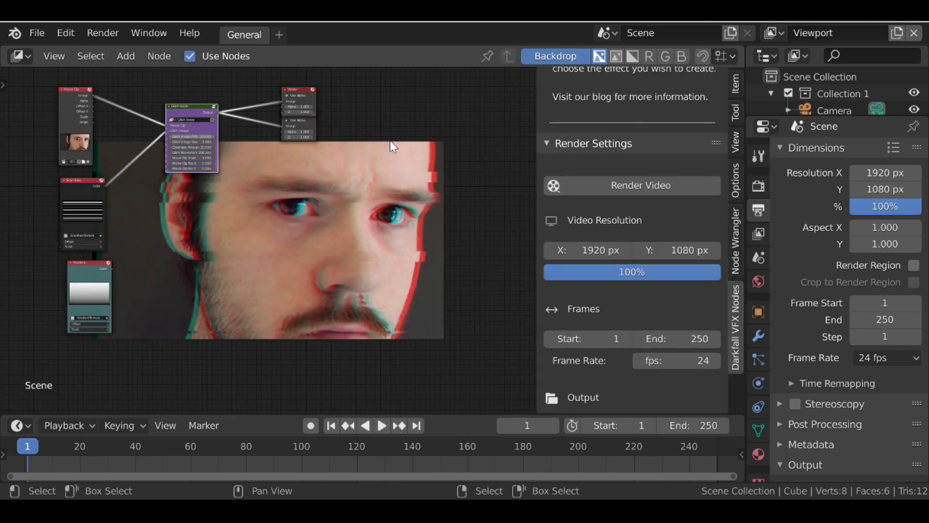
# Collapse Render Settings and Tools and expand Properties showing Glitch Node offset 20, size 7, chromatic 30
pyautogui.click(577, 143)
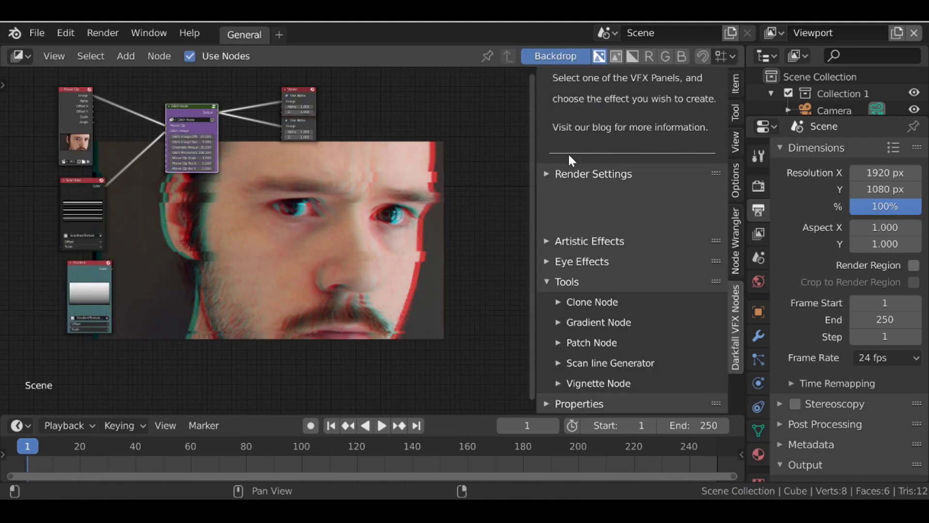
pyautogui.click(568, 284)
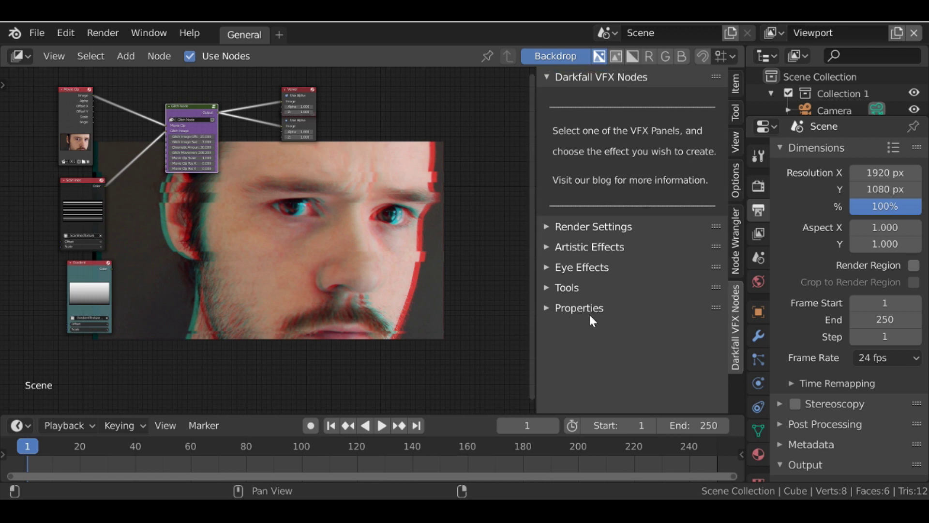
pyautogui.click(546, 308)
pyautogui.scroll(-5, 597, 276)
pyautogui.scroll(-1, 597, 272)
pyautogui.scroll(5, 326, 222)
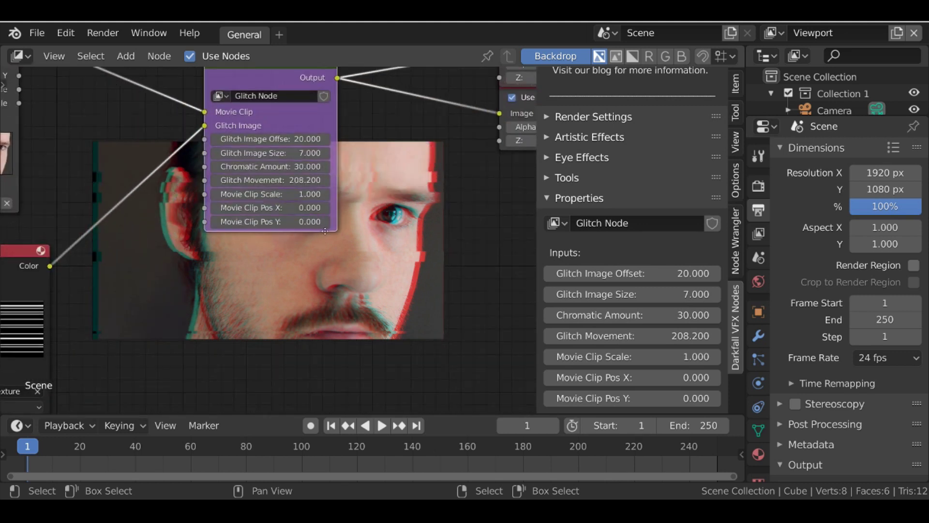
pyautogui.scroll(2, 325, 231)
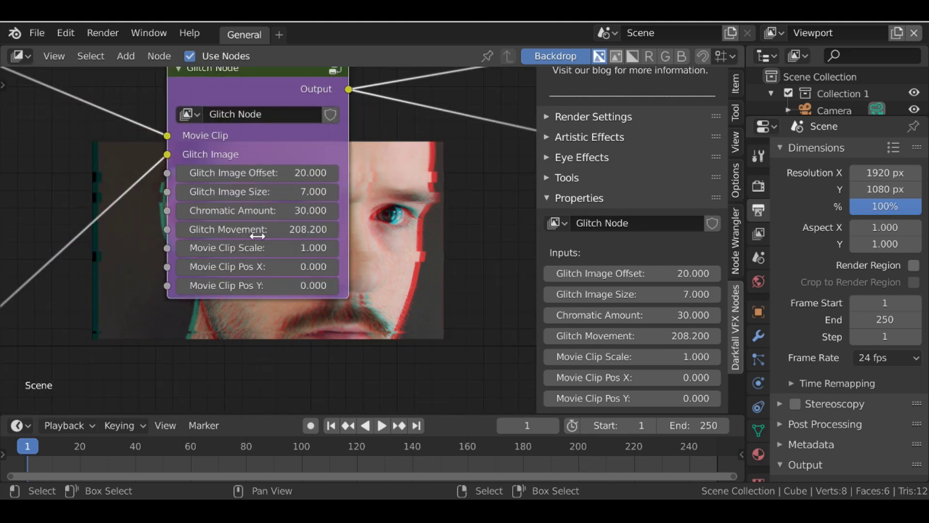
# Pan and zoom the node editor view around the Glitch Node
pyautogui.moveTo(416, 189); pyautogui.dragTo(384, 145, button='middle')
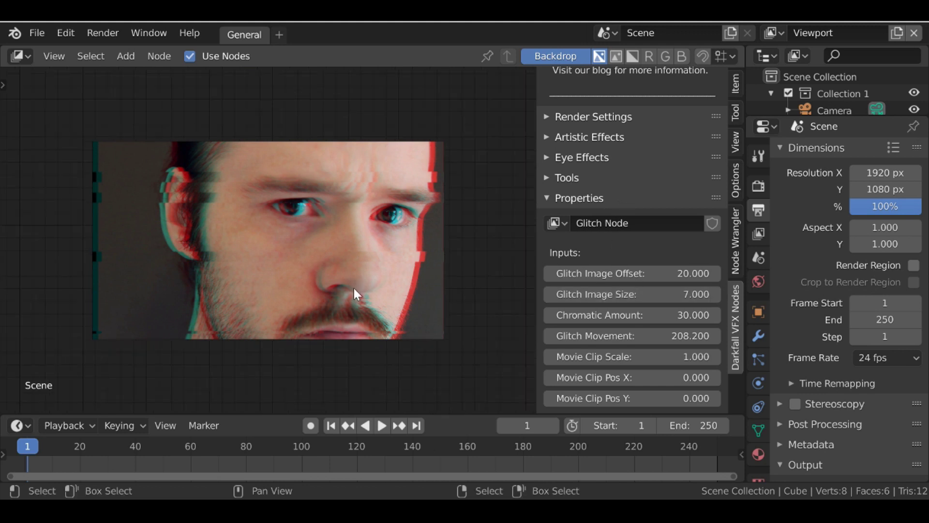
pyautogui.scroll(-4, 336, 278)
pyautogui.moveTo(712, 200); pyautogui.dragTo(667, 206)
pyautogui.scroll(3, 322, 265)
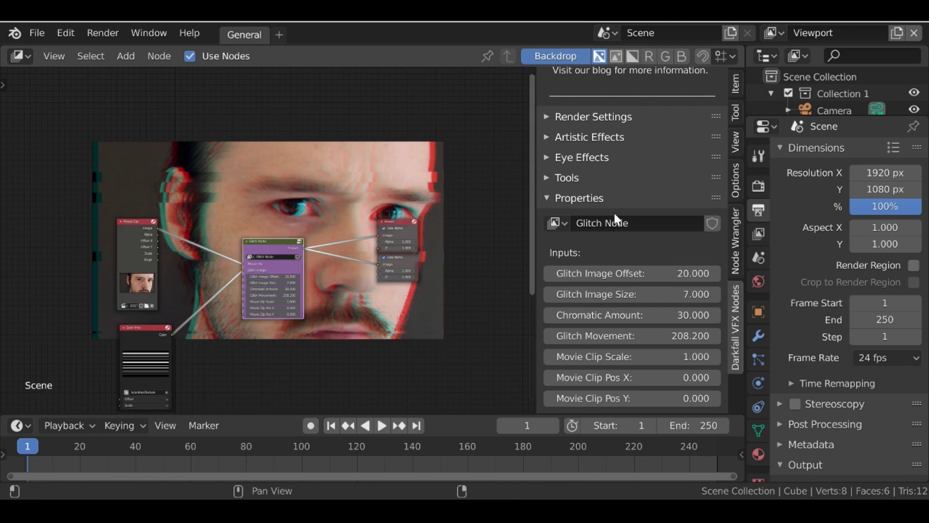